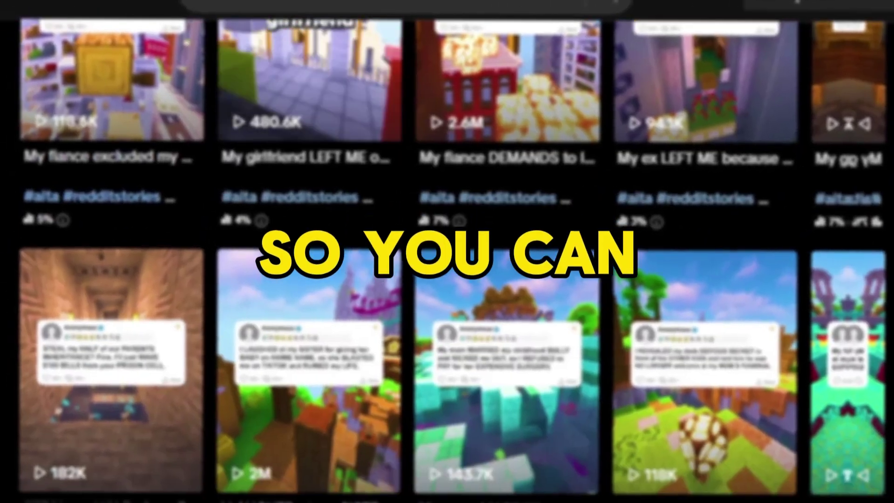
- Browse the YouTube results and open the 'Minecraft Parkour Gameplay NO COPYRIGHT' video
scroll(447, 261, "down", 2)
scroll(447, 261, "down", 2)
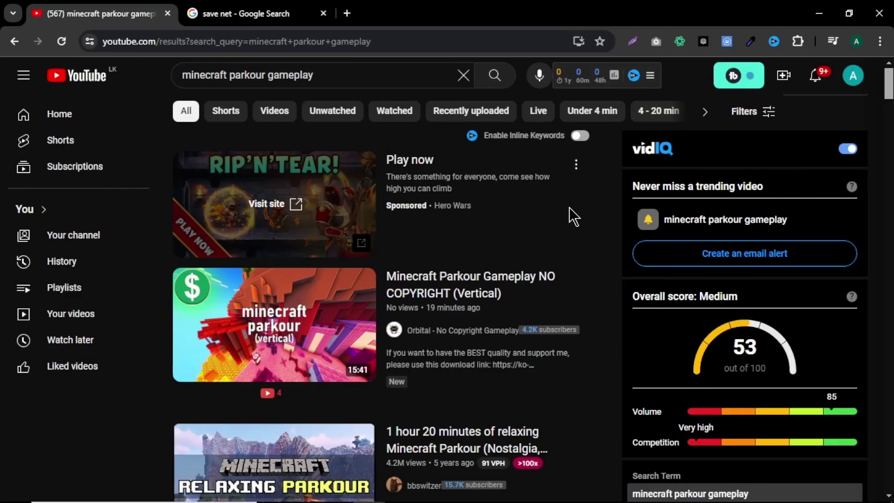
left_click_drag(297, 76, 196, 77)
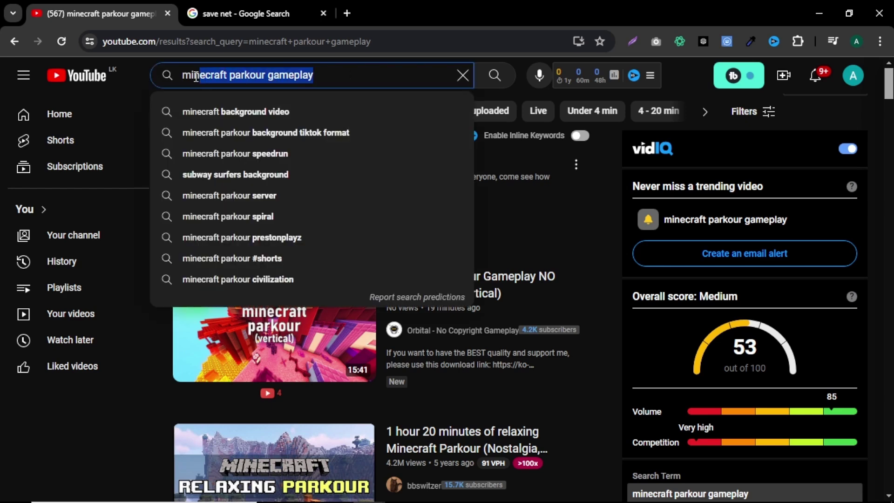
left_click(596, 230)
scroll(602, 209, "down", 8)
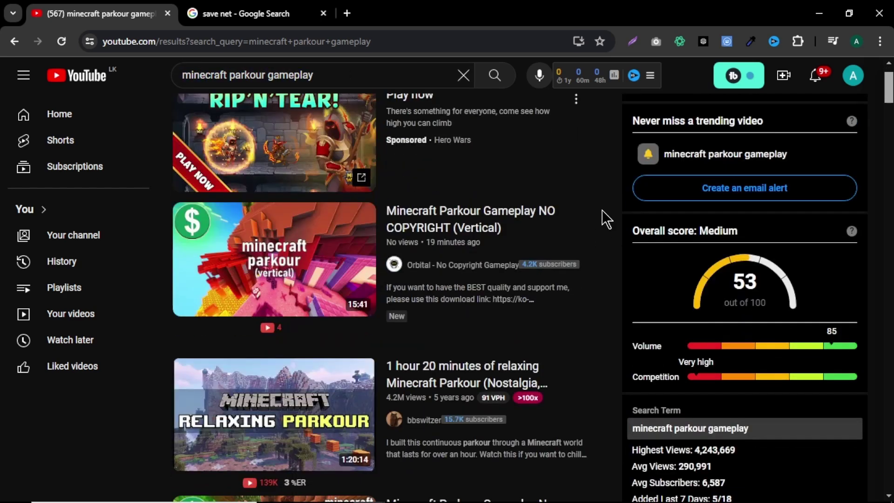
scroll(602, 210, "down", 11)
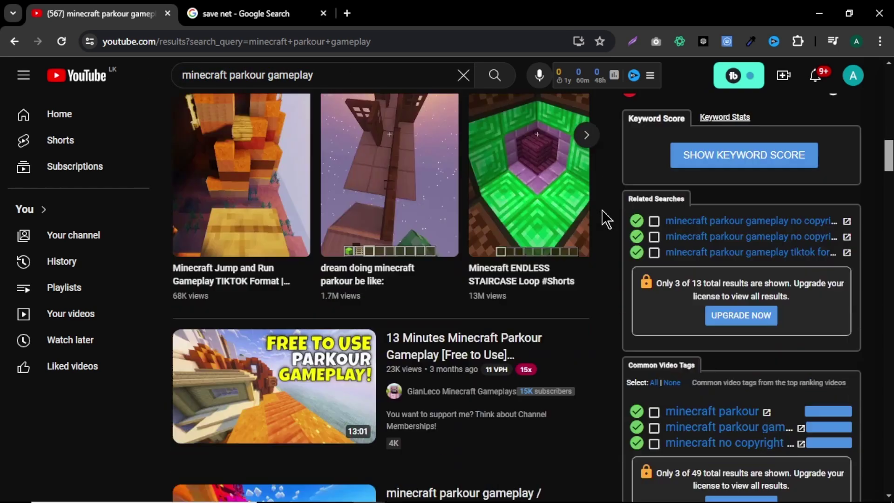
scroll(602, 210, "up", 2)
scroll(602, 209, "up", 20)
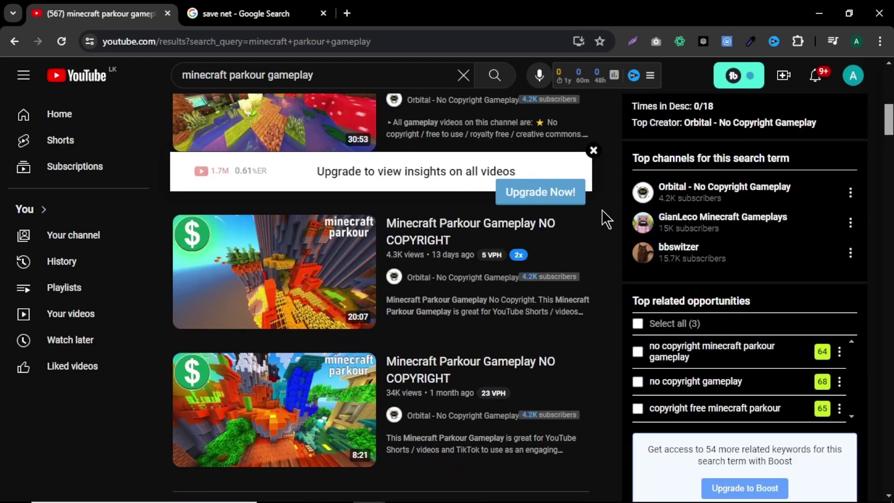
scroll(601, 209, "down", 7)
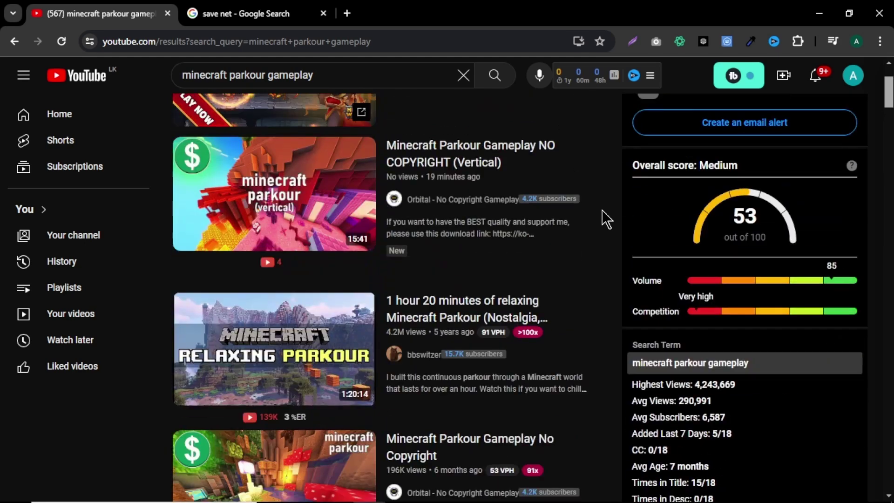
scroll(602, 210, "down", 5)
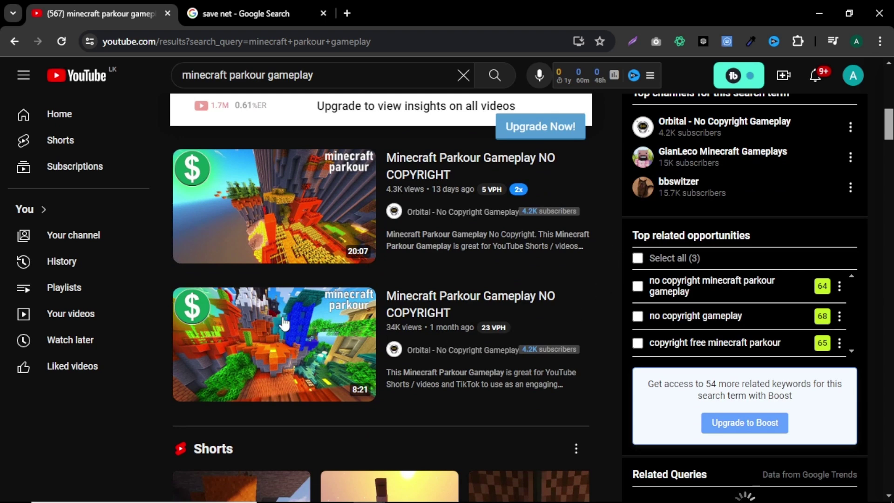
left_click(284, 322)
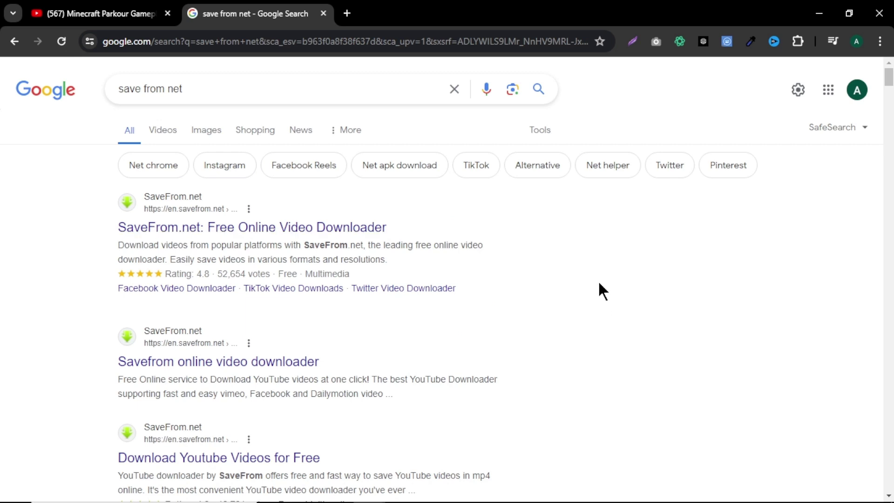
- Paste the parkour video's YouTube link into SaveFrom.net and fetch its MP4 720 download
left_click(315, 227)
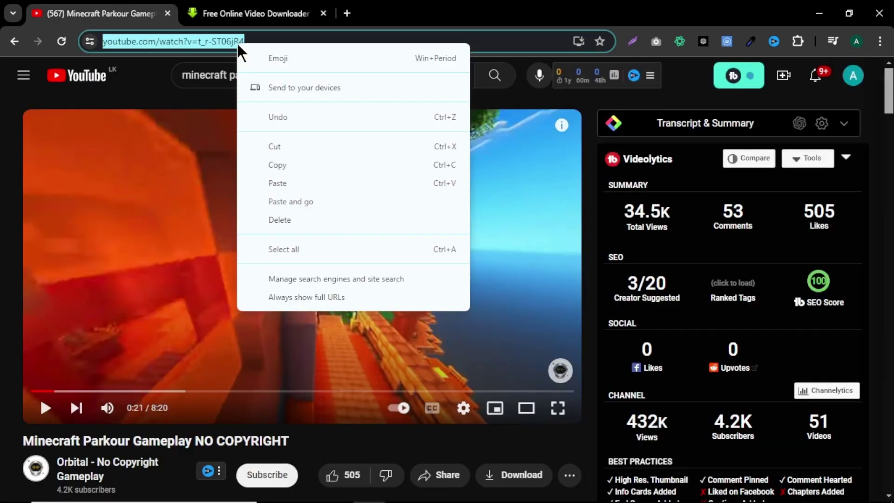
left_click(285, 168)
left_click(289, 11)
right_click(417, 230)
left_click(420, 358)
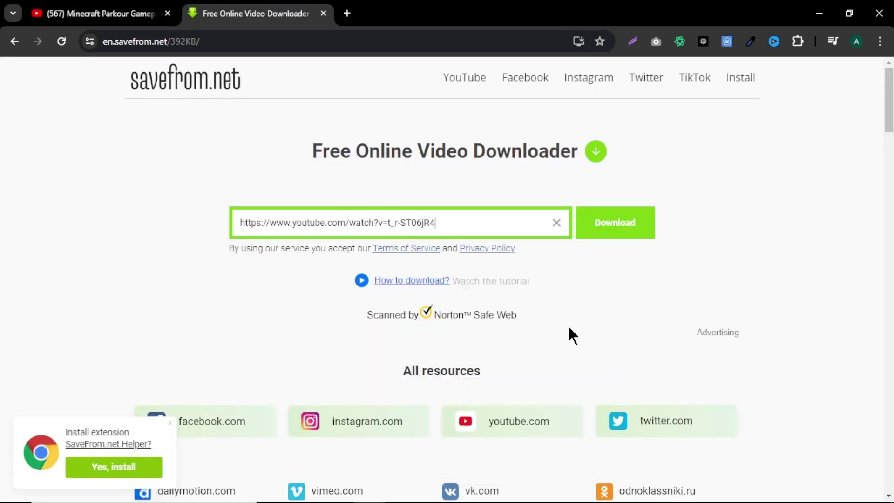
left_click(632, 223)
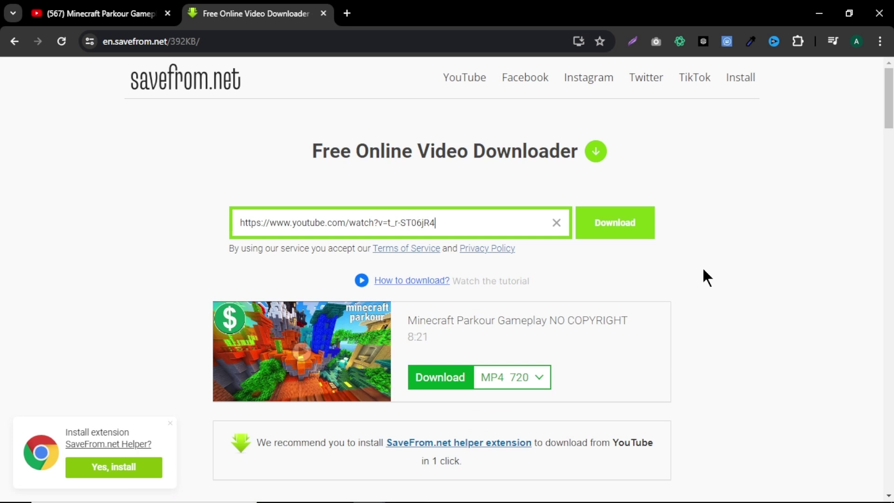
scroll(703, 271, "down", 1)
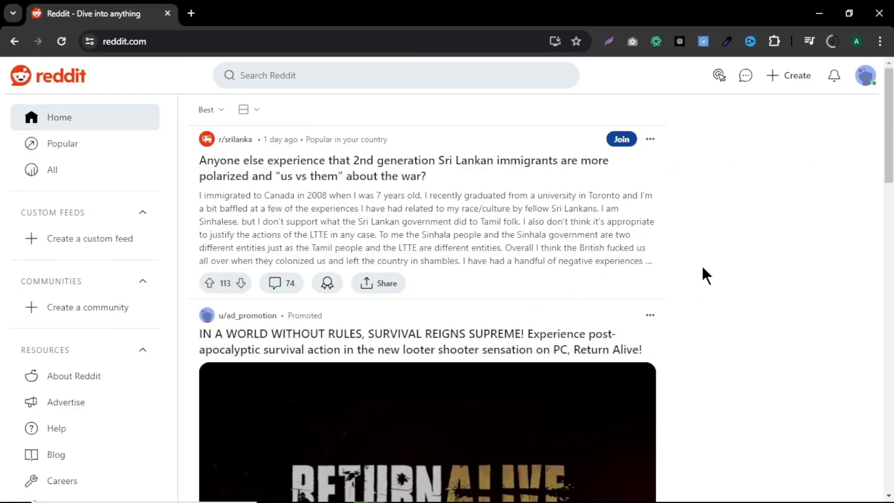
- Search Reddit for 'confession' and browse the results for r/confession
left_click(471, 80)
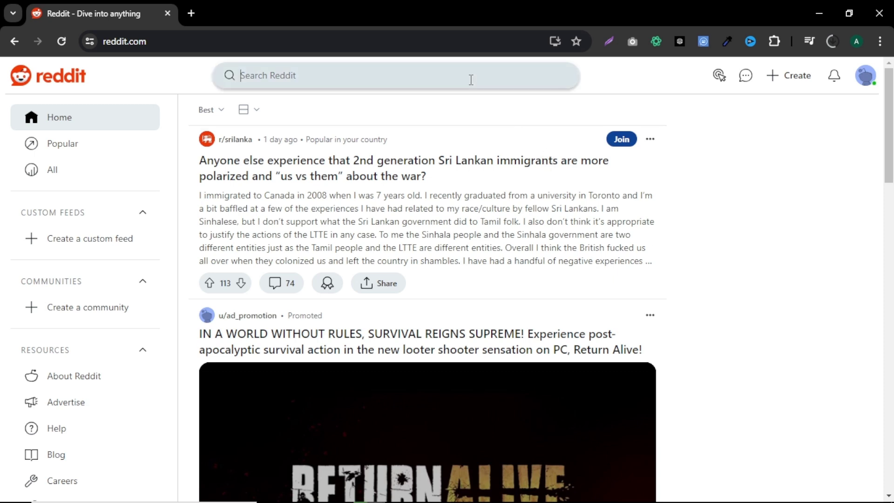
type("confession")
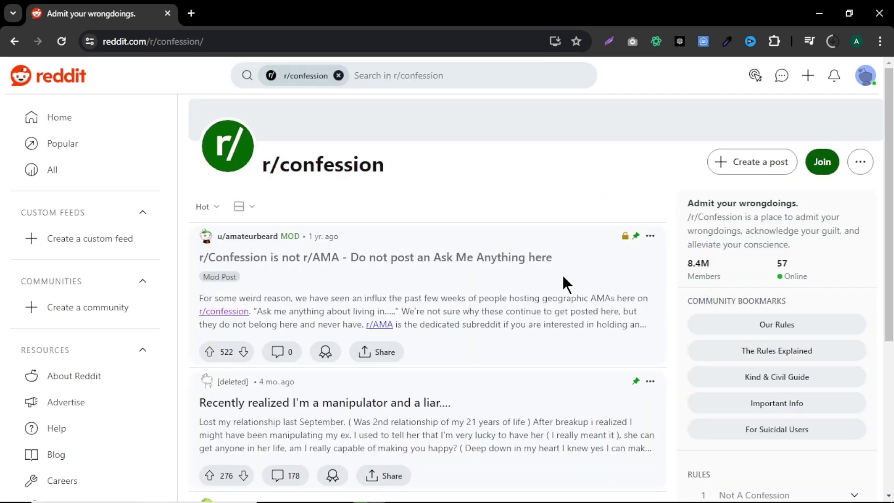
scroll(613, 271, "down", 5)
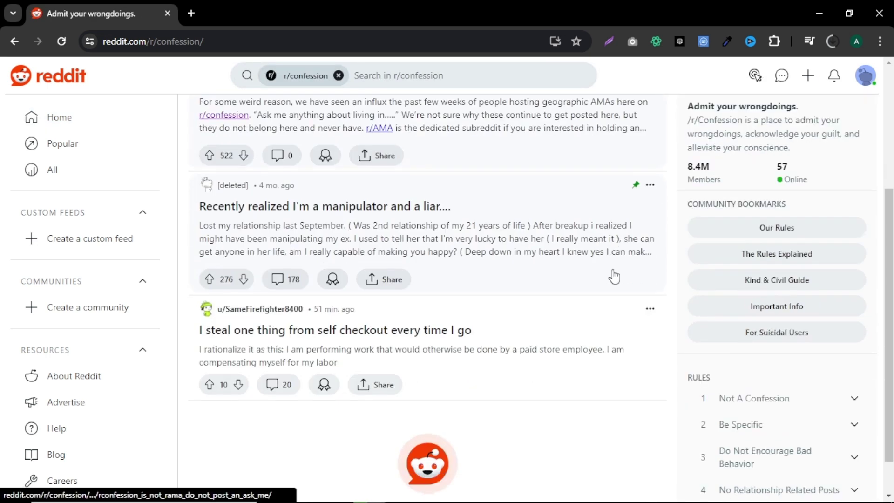
scroll(613, 277, "down", 8)
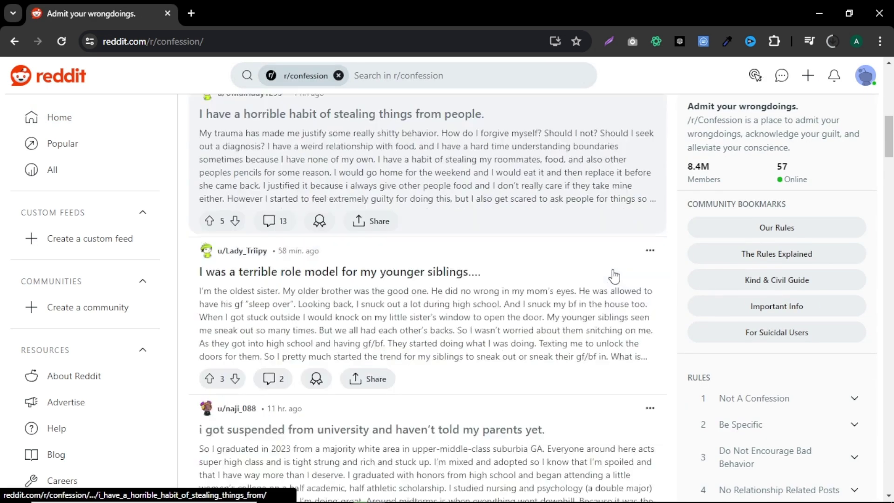
scroll(614, 276, "up", 13)
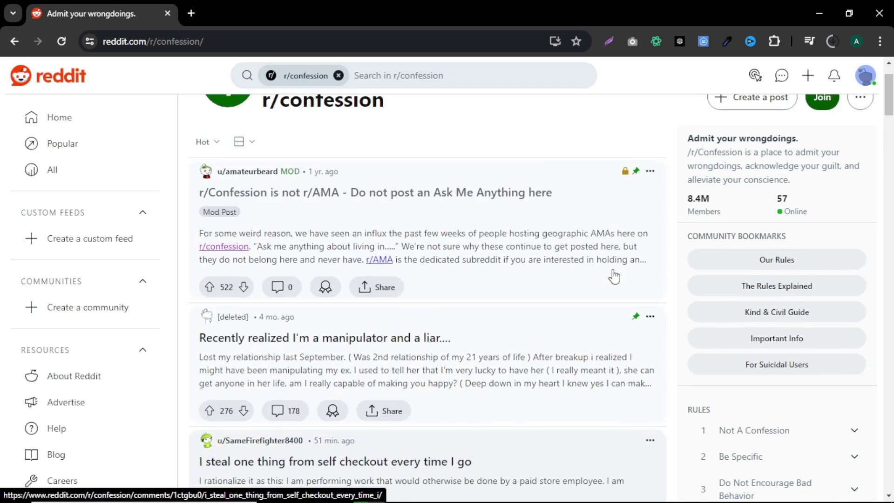
- Sort r/confession by Top posts of All Time and scroll the list
left_click(213, 208)
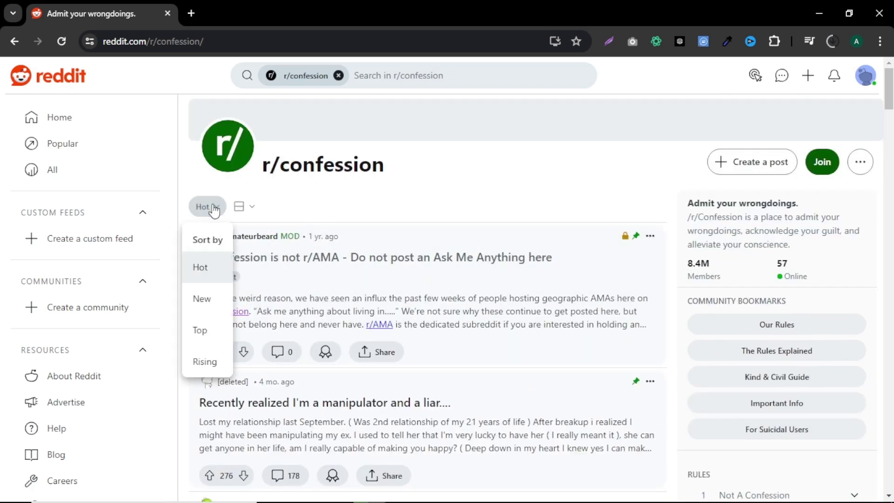
left_click(200, 330)
left_click(253, 215)
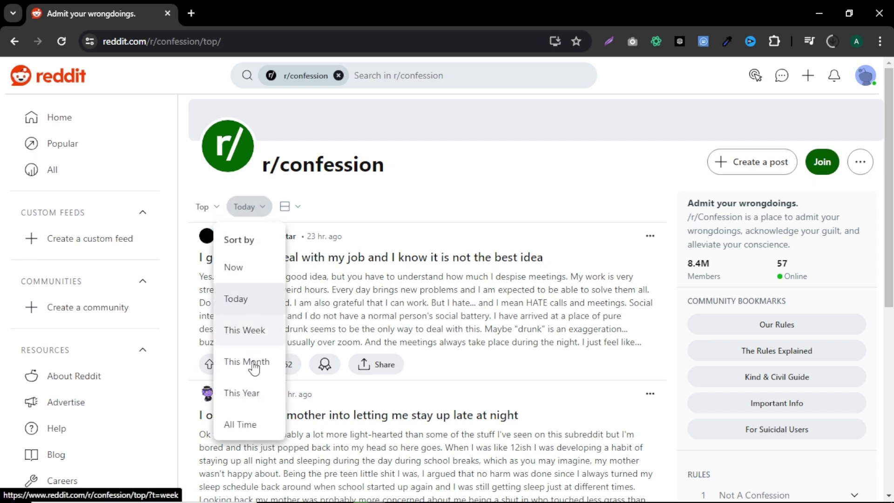
left_click(240, 424)
scroll(672, 306, "down", 10)
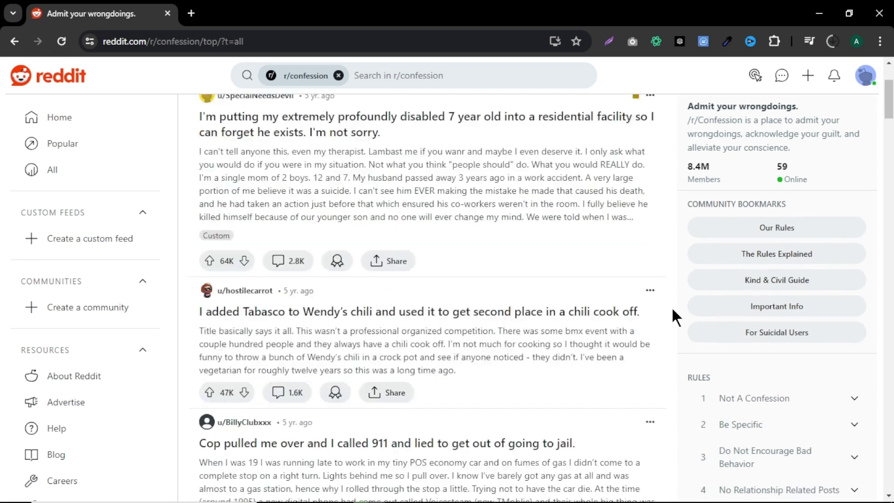
scroll(672, 317, "down", 4)
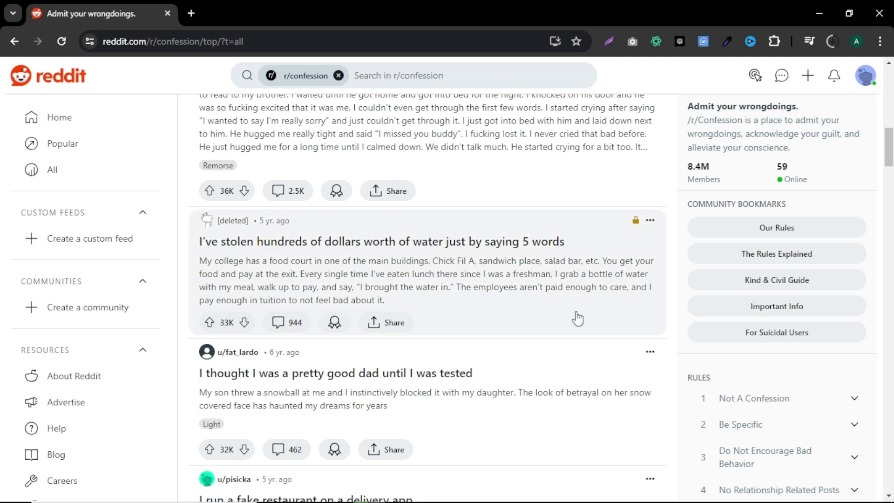
- Open the stolen water confession post and launch Snipping Tool
left_click(455, 248)
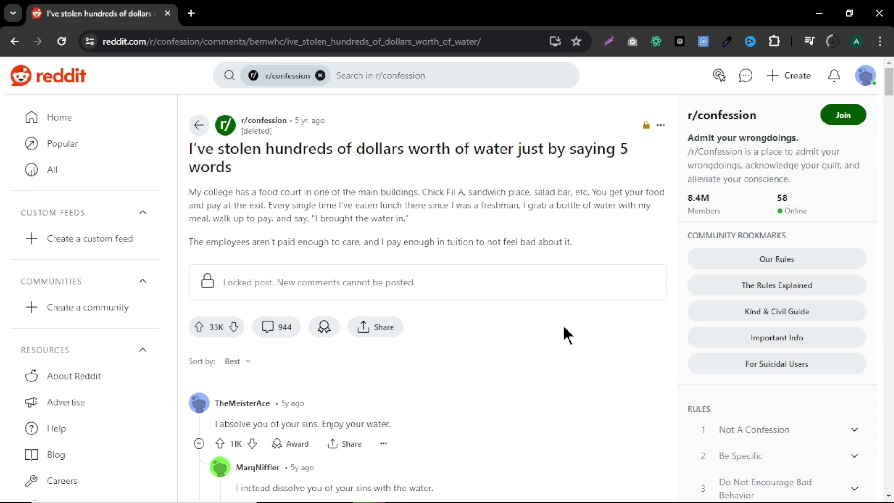
mouse_move(85, 497)
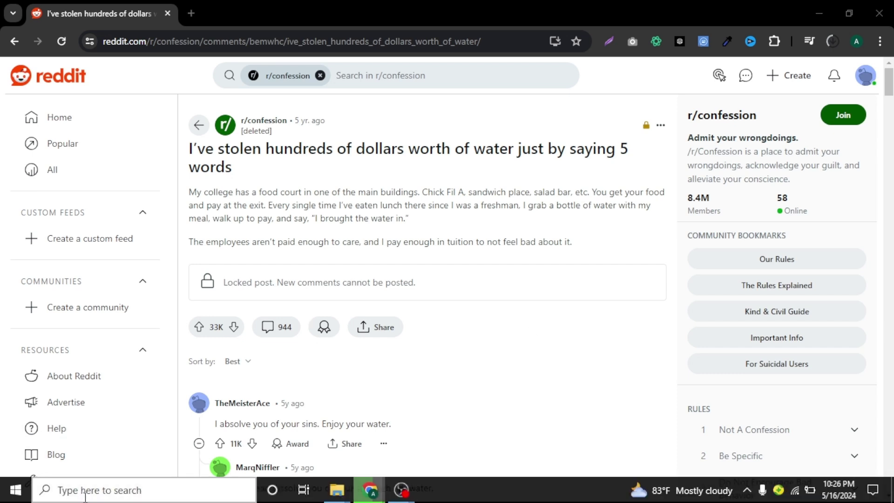
left_click(85, 494)
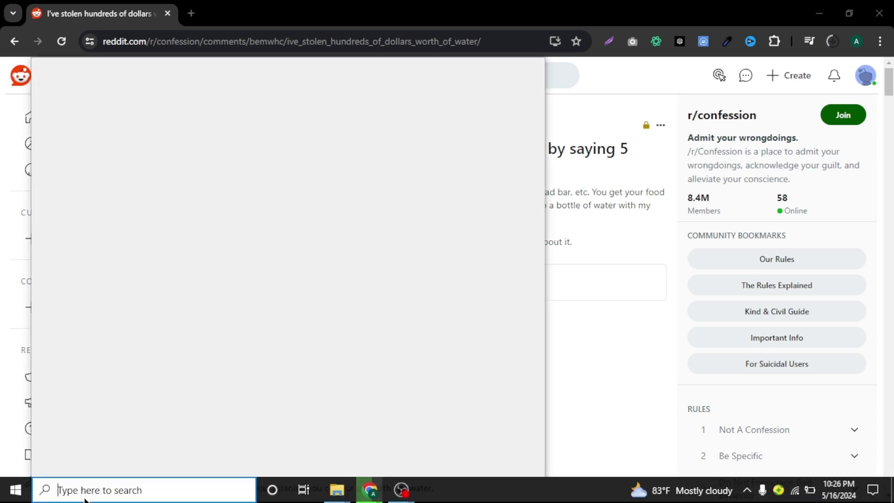
type("snipping tool")
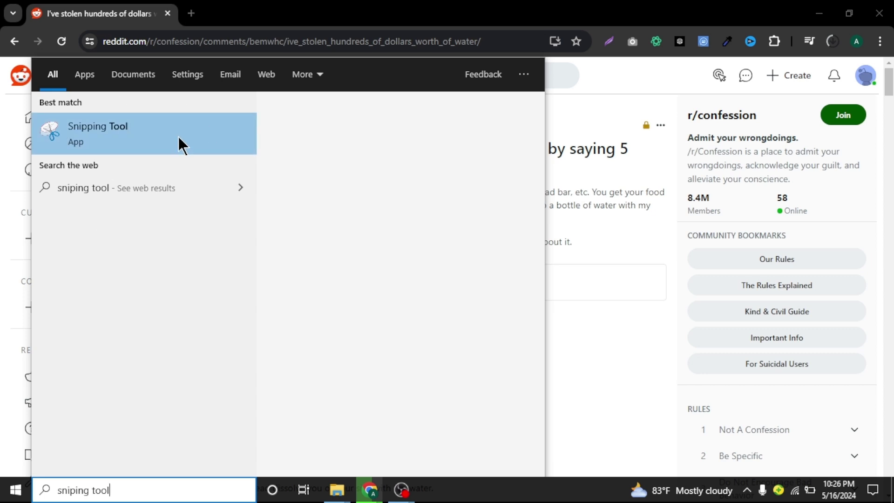
left_click(180, 144)
- Snip the post's header and title area, save the image, and recapture that area
left_click(45, 284)
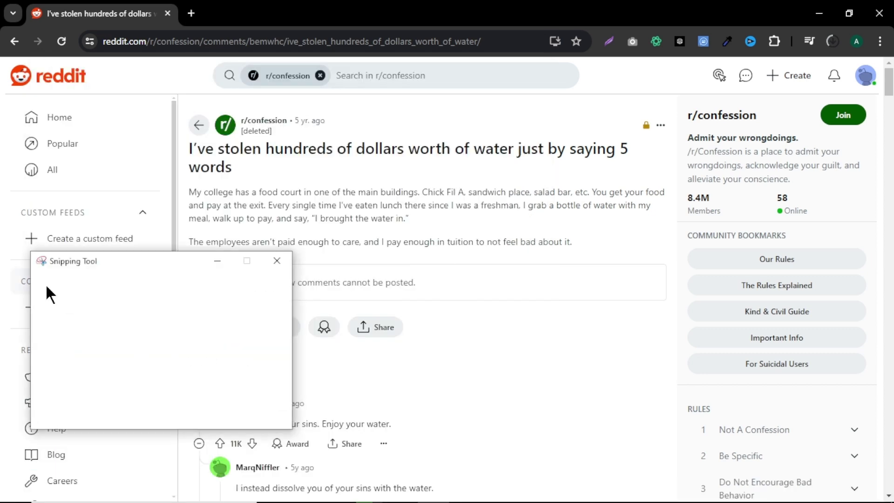
left_click_drag(179, 112, 639, 183)
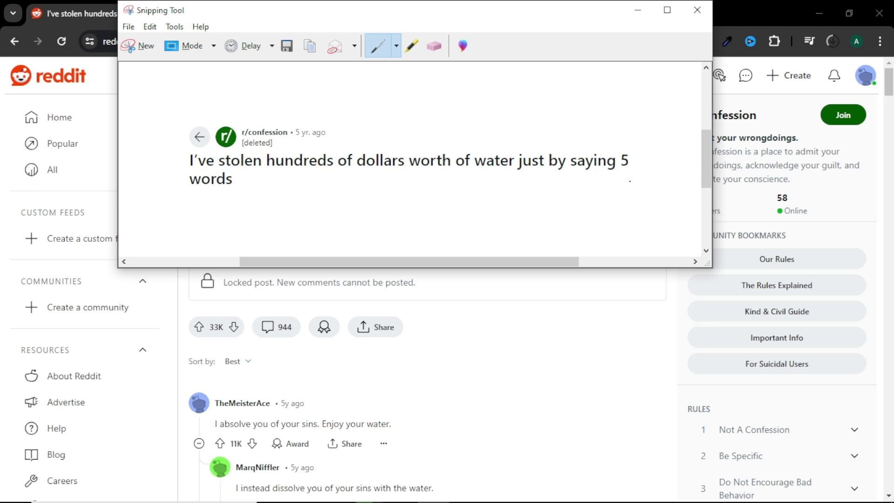
left_click(128, 27)
left_click(149, 54)
left_click(475, 321)
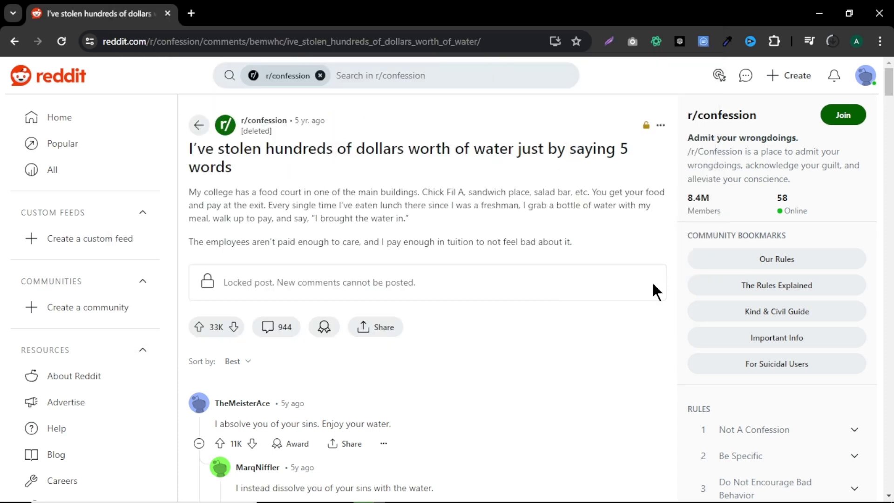
left_click(609, 42)
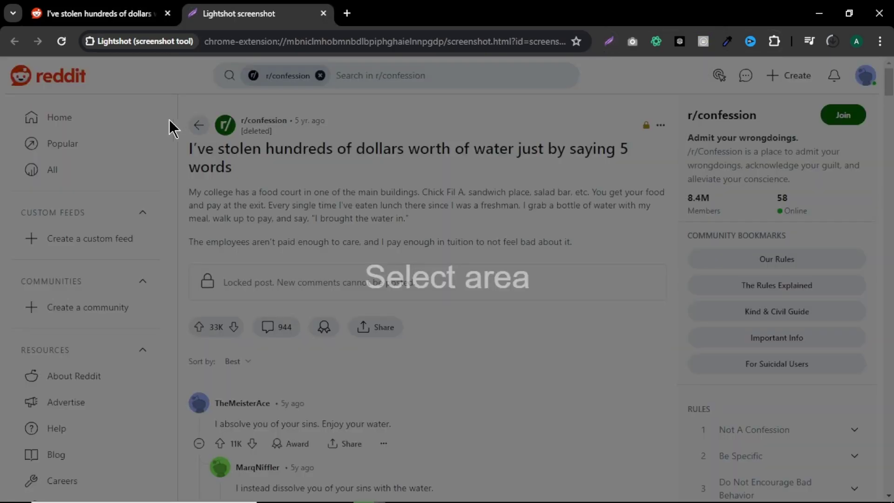
left_click_drag(180, 108, 637, 182)
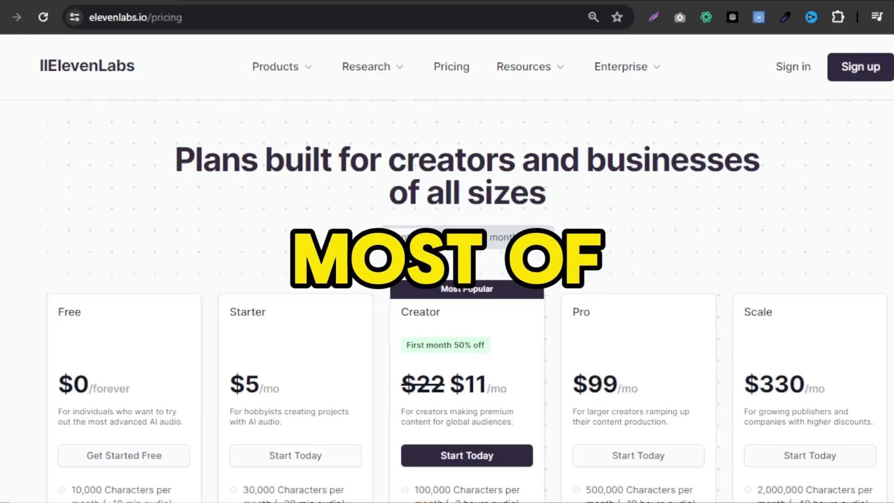
- Scroll down through the ElevenLabs plan cards from Free to Scale
scroll(447, 268, "down", 5)
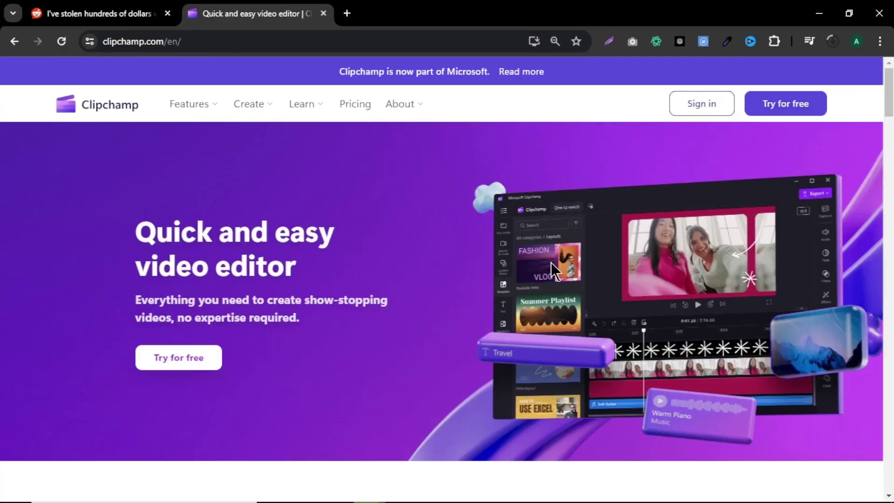
- Start a Clipchamp text-to-speech video and set its voice to Andrew Multilingual
left_click(188, 362)
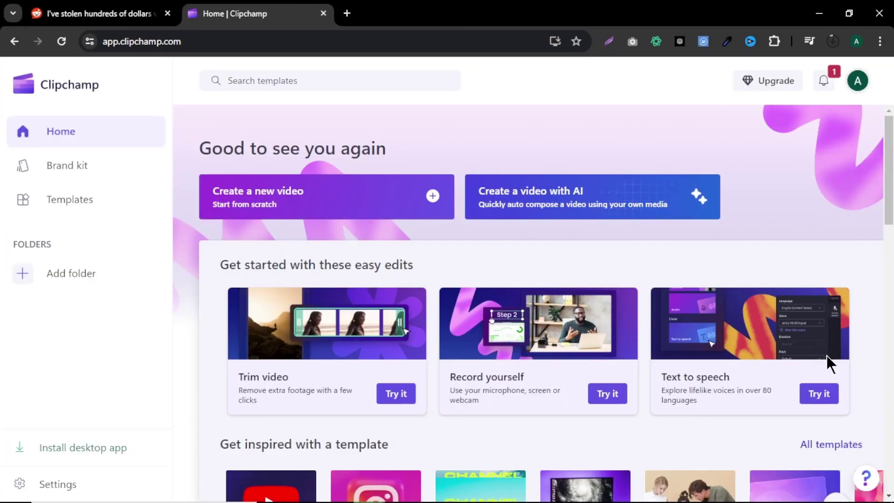
left_click(820, 395)
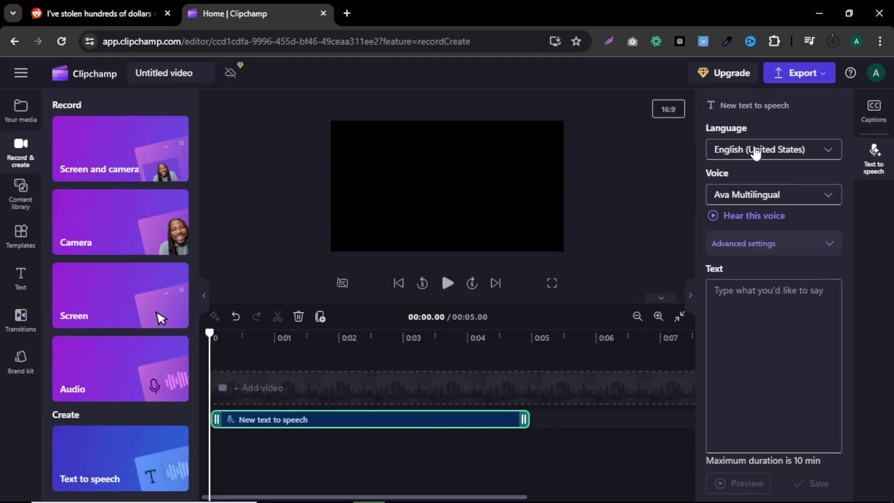
left_click(833, 199)
left_click(762, 243)
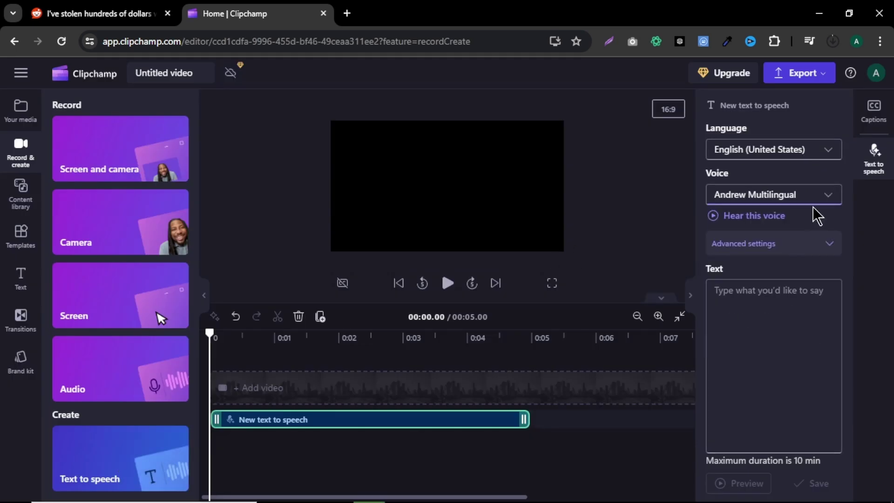
left_click(815, 196)
left_click(759, 263)
left_click(807, 194)
scroll(806, 258, "down", 1)
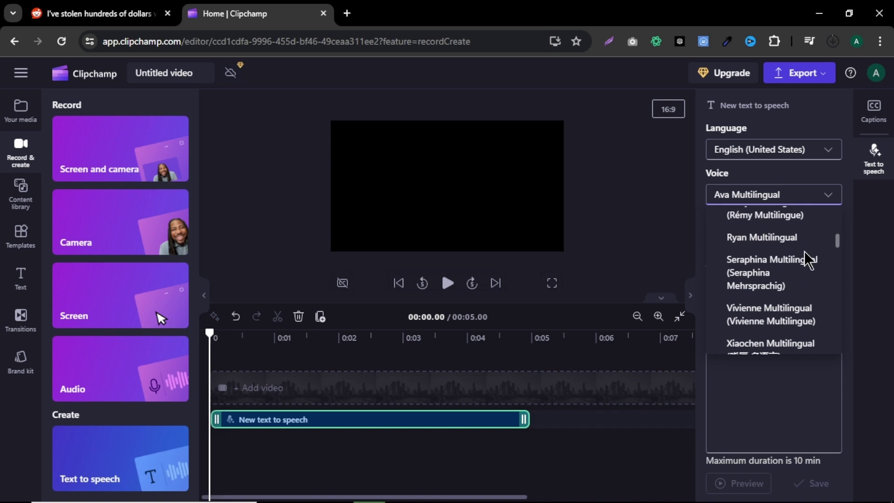
scroll(805, 253, "up", 10)
left_click(792, 243)
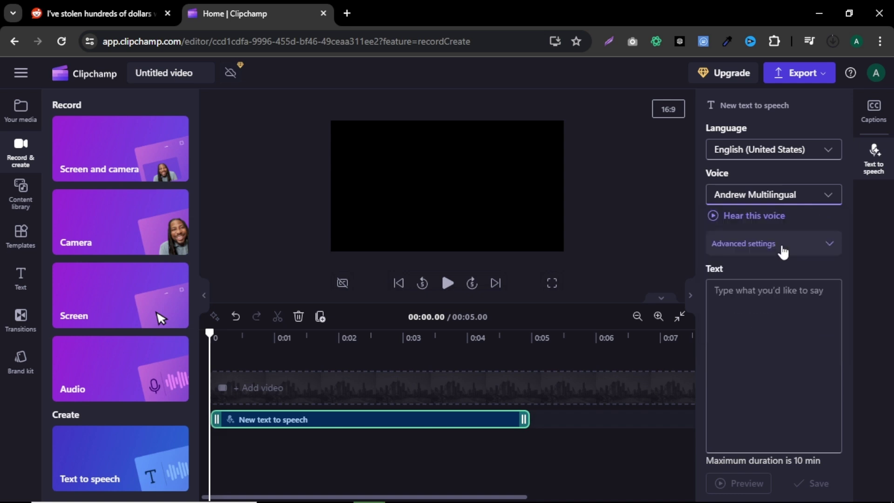
left_click(820, 251)
left_click(820, 251)
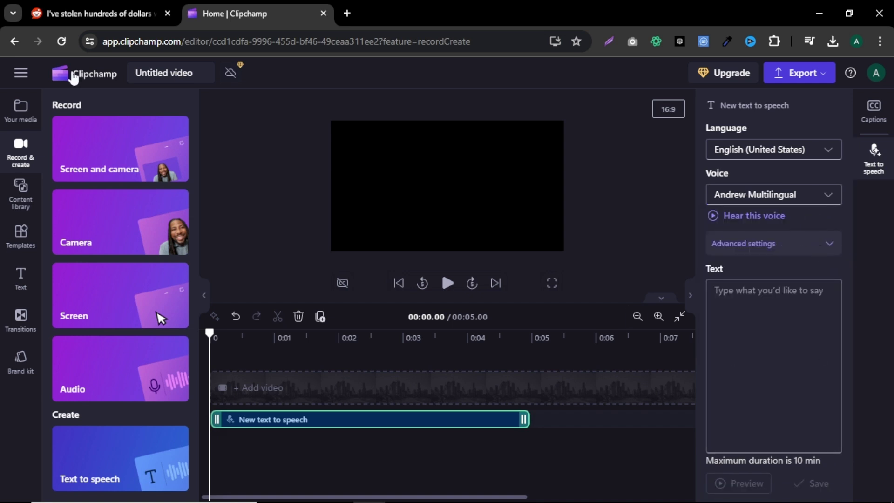
- Paste the Reddit confession body as the speech text, save it, and export at 1080p
left_click(70, 8)
left_click_drag(191, 191, 506, 233)
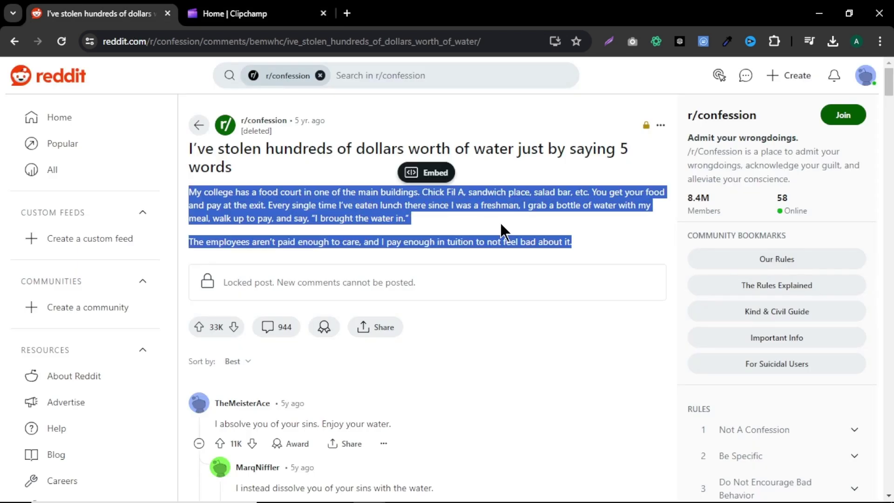
left_click(217, 17)
right_click(761, 311)
left_click(606, 161)
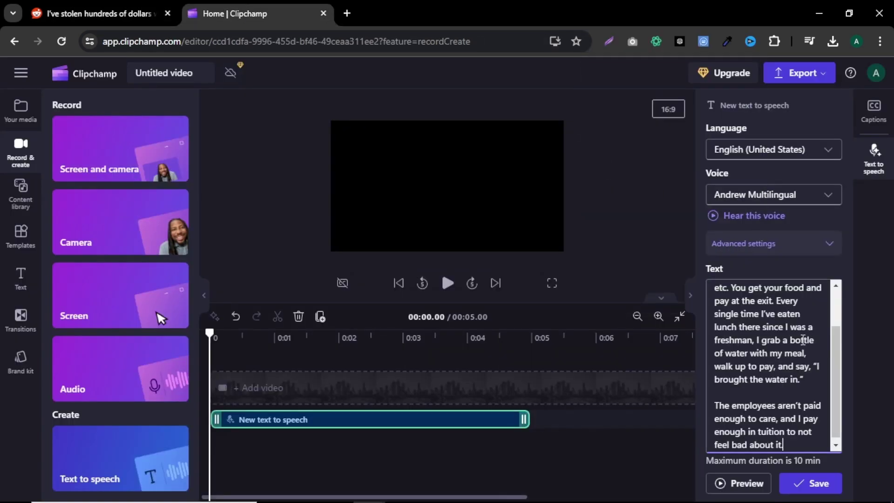
left_click(809, 483)
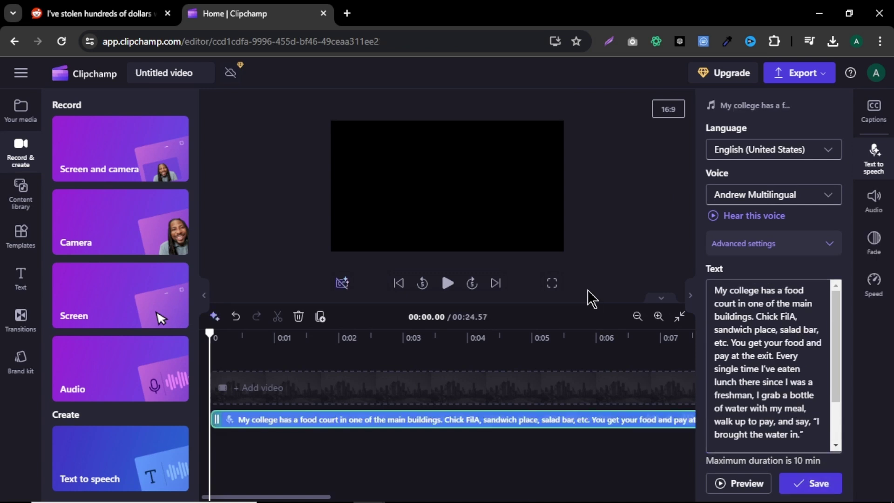
left_click(812, 75)
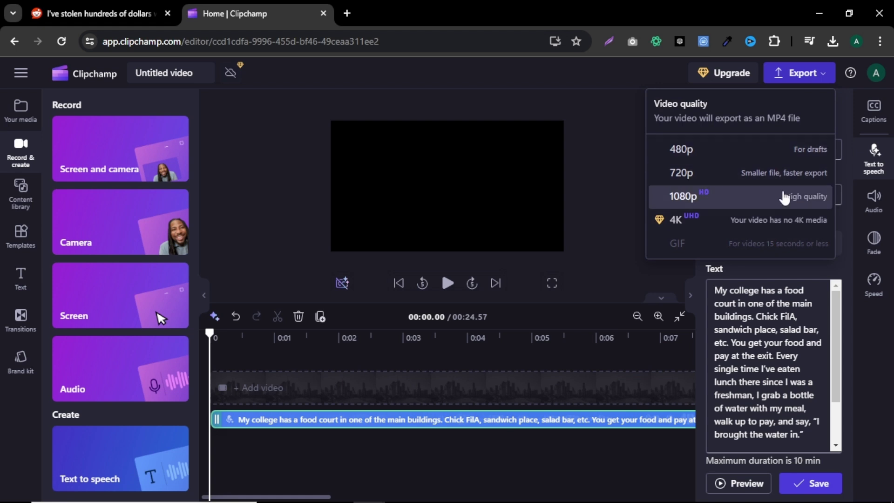
left_click(803, 201)
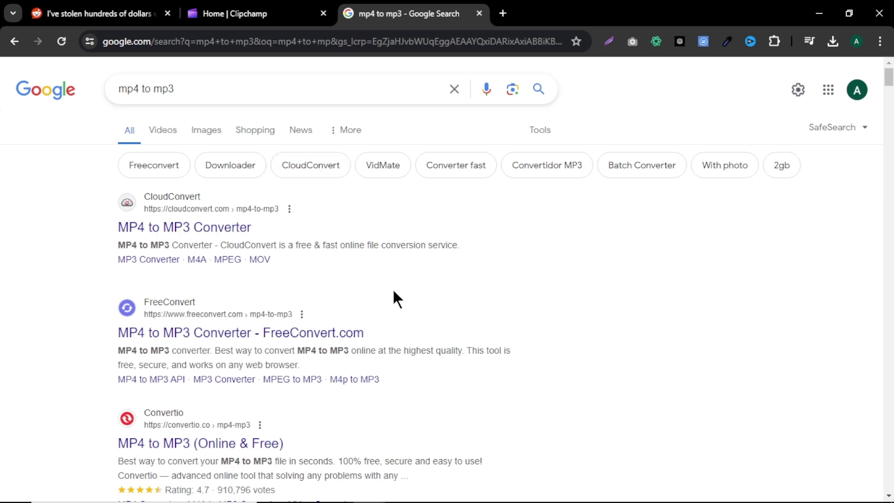
- Convert the exported Clipchamp video to MP3 with CloudConvert and download the file
left_click(198, 227)
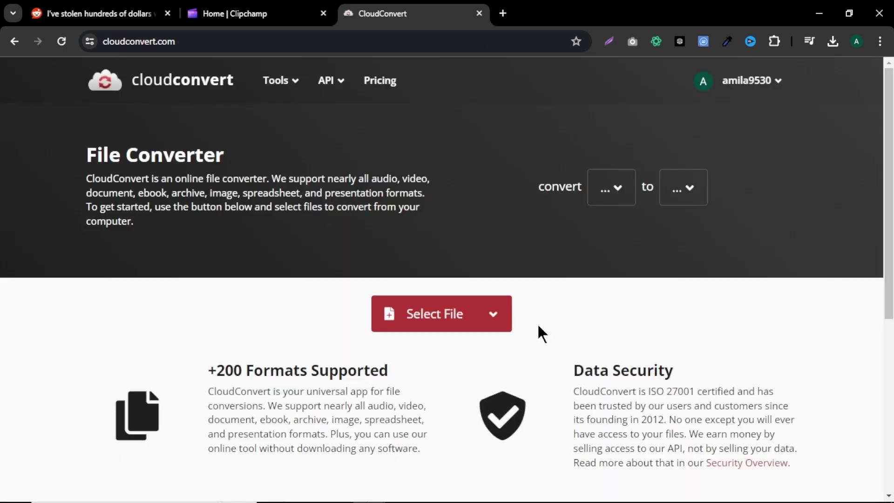
left_click(501, 321)
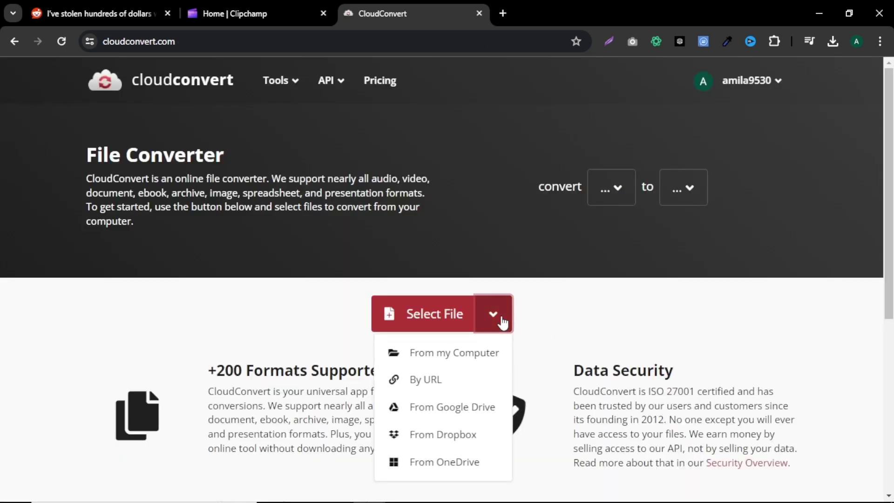
left_click(461, 355)
left_click(402, 148)
left_click(517, 301)
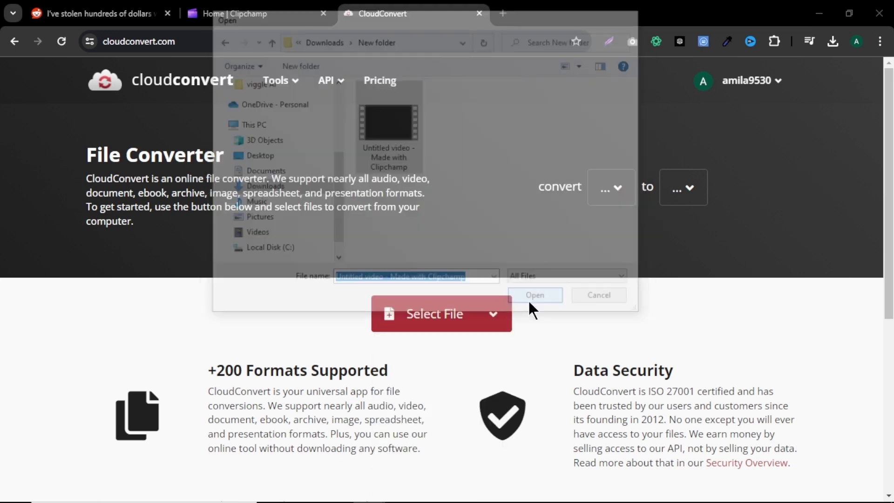
left_click(751, 356)
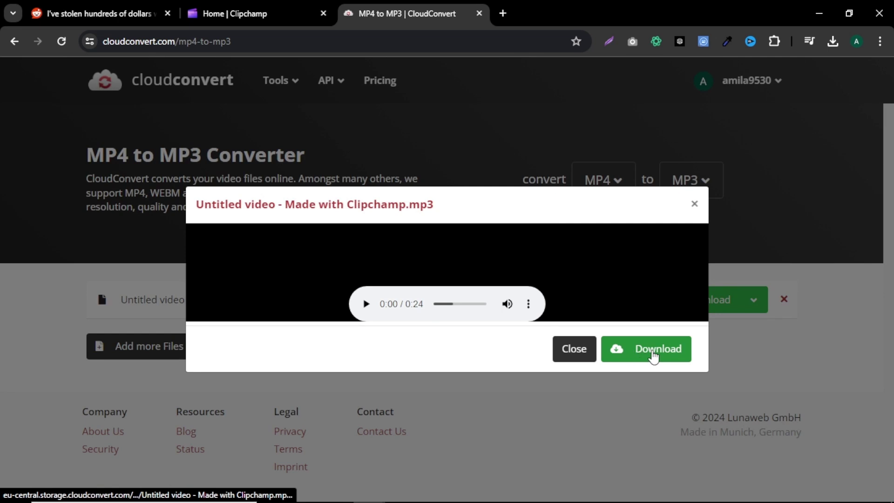
left_click(654, 356)
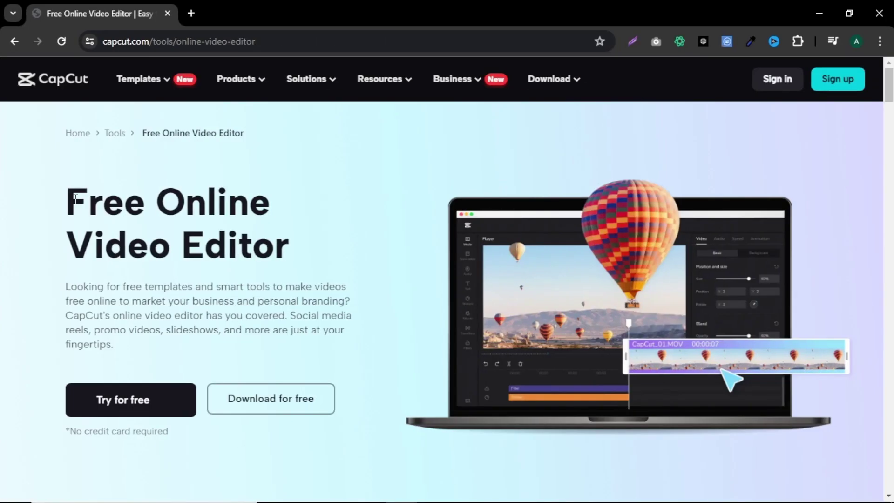
- Highlight and then deselect the Free Online Video Editor heading on CapCut's page
left_click_drag(75, 198, 285, 237)
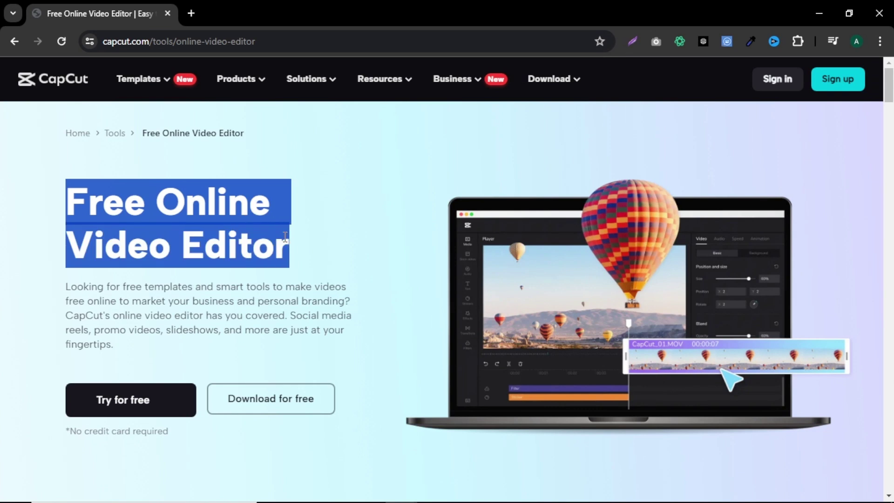
left_click(375, 262)
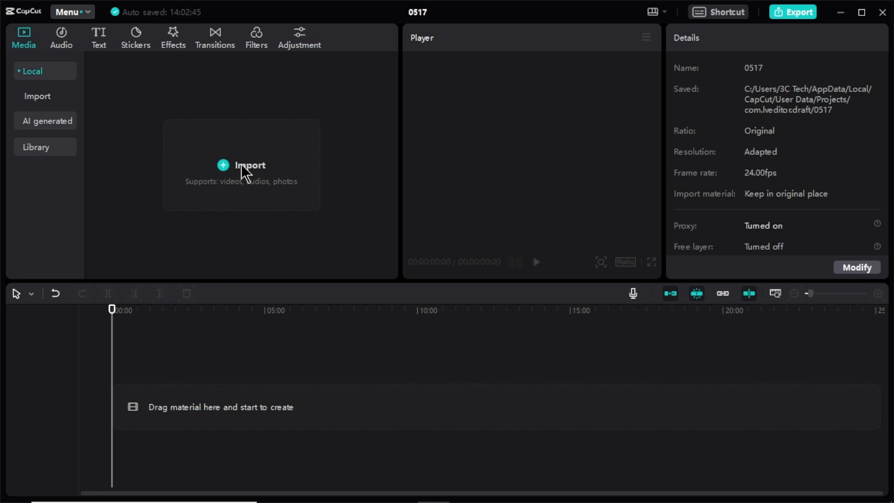
- Import Capture1.PNG, the Minecraft parkour MP4 and the voiceover MP3, placing the gameplay clip at the timeline start
left_click(223, 176)
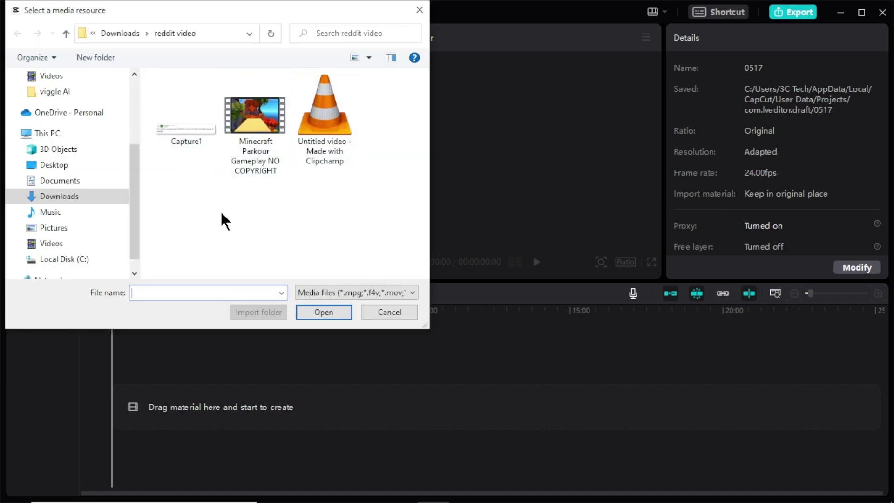
left_click_drag(190, 202, 321, 112)
left_click(322, 313)
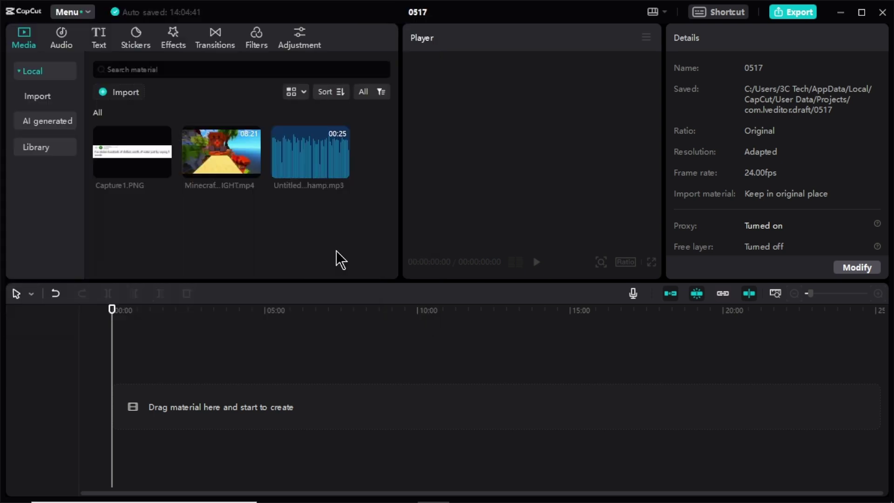
left_click_drag(231, 165, 111, 408)
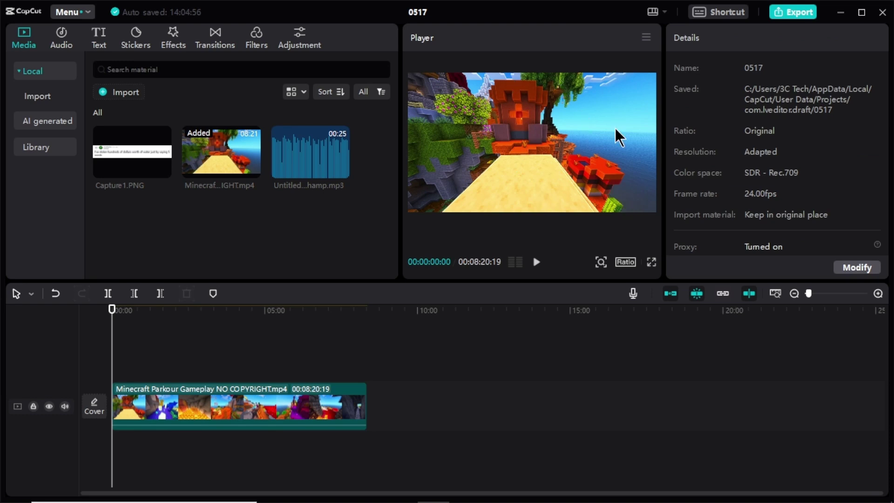
- Switch to 9:16, scale the Minecraft clip to 316% showing the tree and sea, and trim it to 2:42
left_click(627, 263)
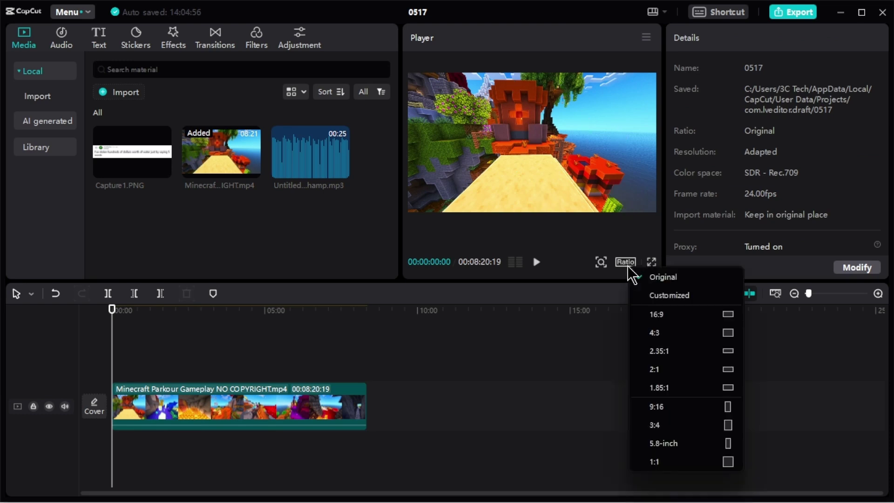
left_click(681, 411)
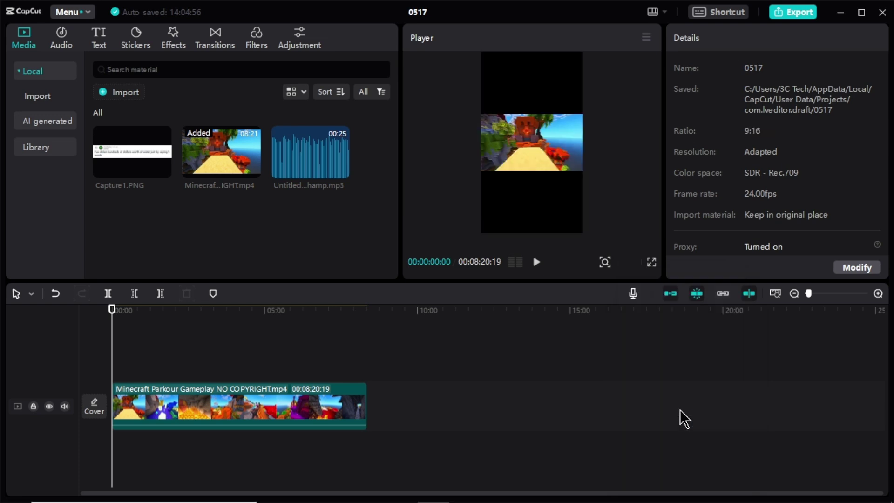
left_click(529, 168)
left_click_drag(479, 174, 348, 265)
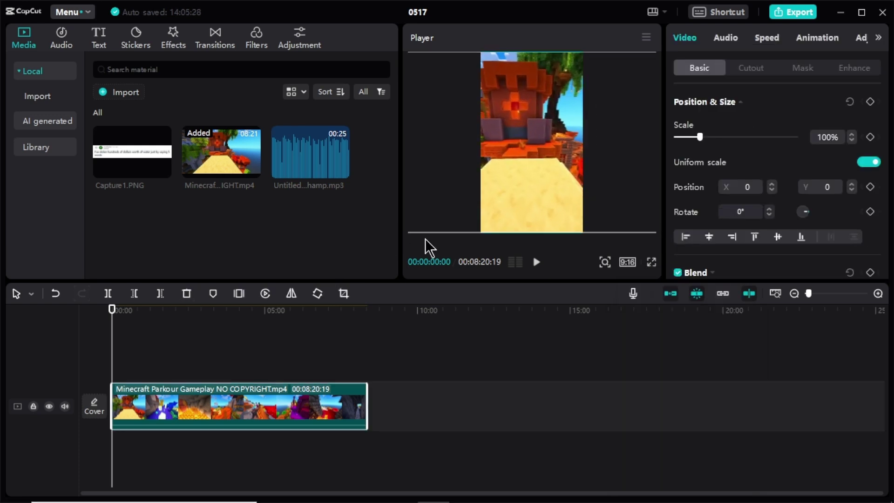
mouse_move(562, 159)
left_mouse_down()
mouse_move(588, 168)
mouse_move(523, 163)
mouse_move(541, 156)
mouse_move(554, 163)
left_mouse_up()
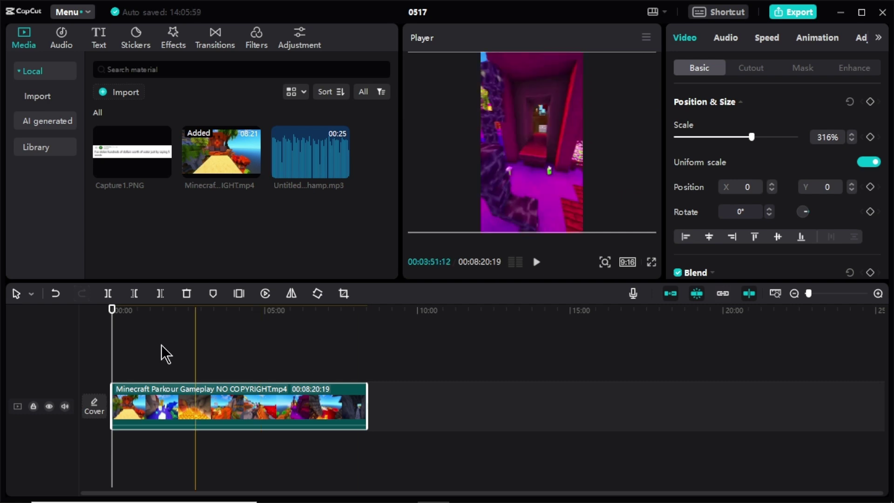
left_click_drag(288, 396, 193, 392)
- Zoom the timeline in, with the voiceover below the gameplay and the Reddit screenshot above it
left_click(878, 294)
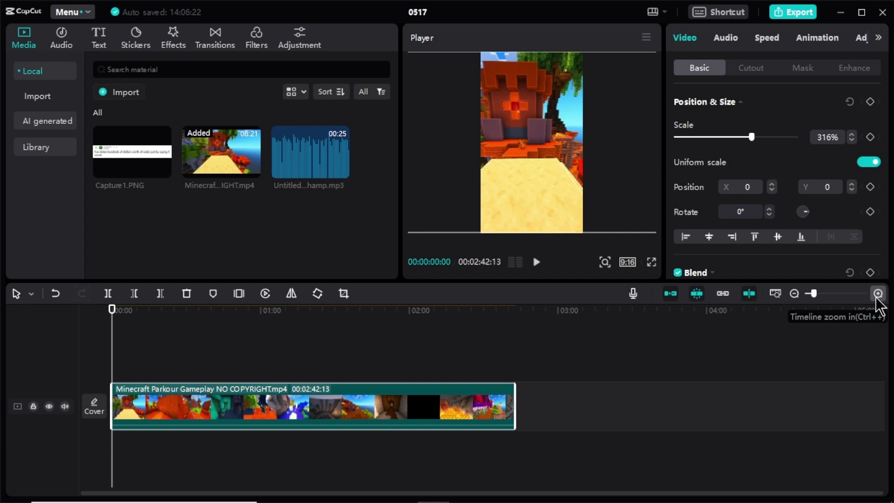
left_click(878, 294)
left_click_drag(303, 164, 100, 455)
left_click_drag(132, 152, 240, 371)
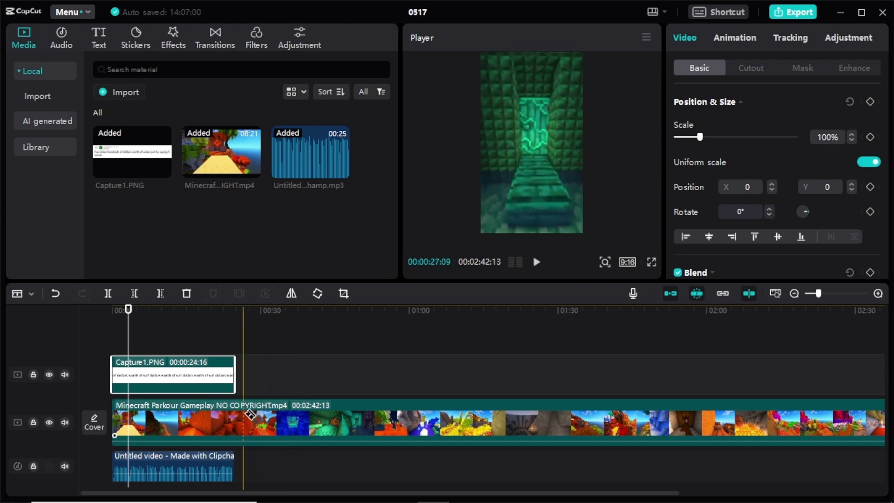
- Split the Minecraft clip at about 00:26, delete the rest, and trim it to end with Capture1 at 24:16
left_click(246, 415)
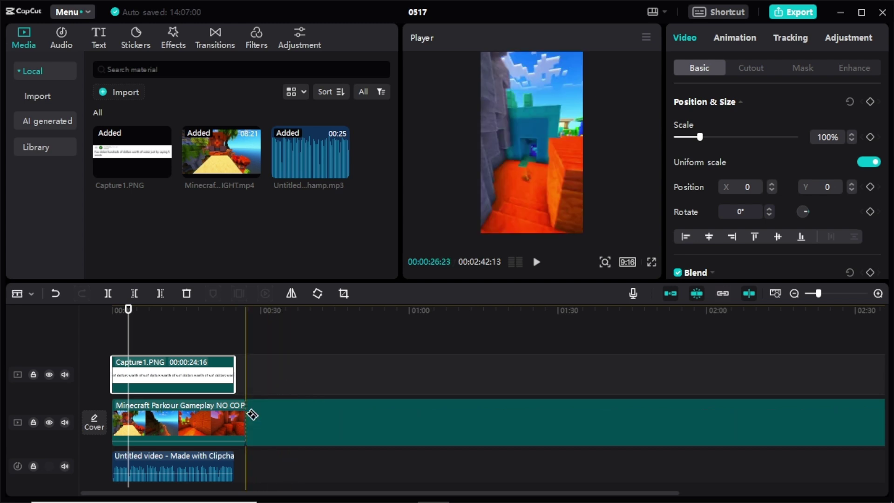
key("a")
left_click(316, 417)
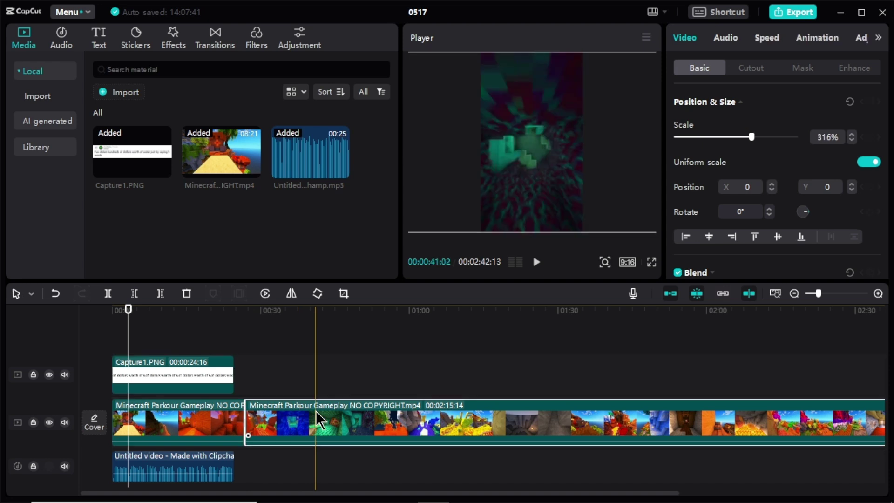
key("Delete")
left_click(242, 417)
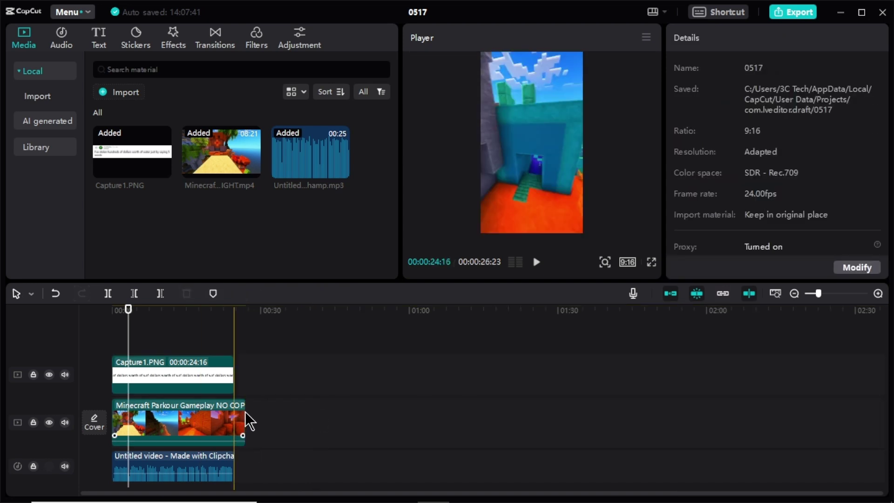
left_click_drag(235, 411, 224, 411)
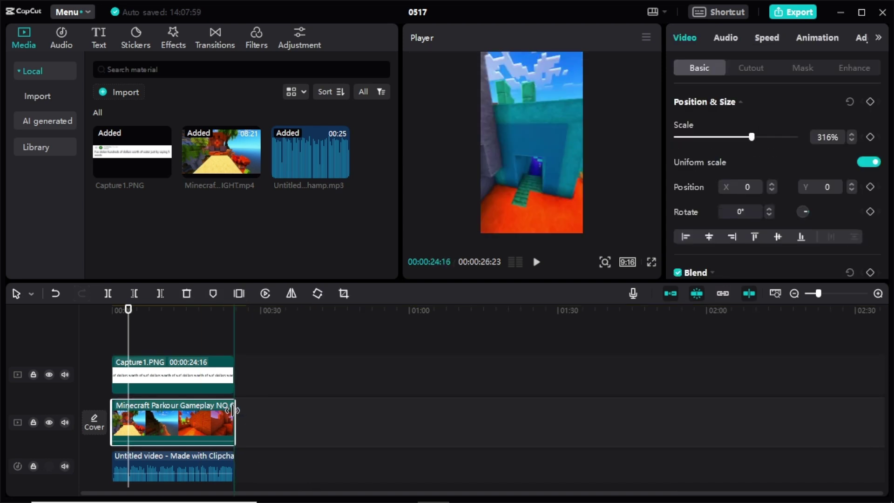
- Raise the Capture1 screenshot to the top, scale it to 90%, and centre it horizontally at Y 1234
left_click(170, 332)
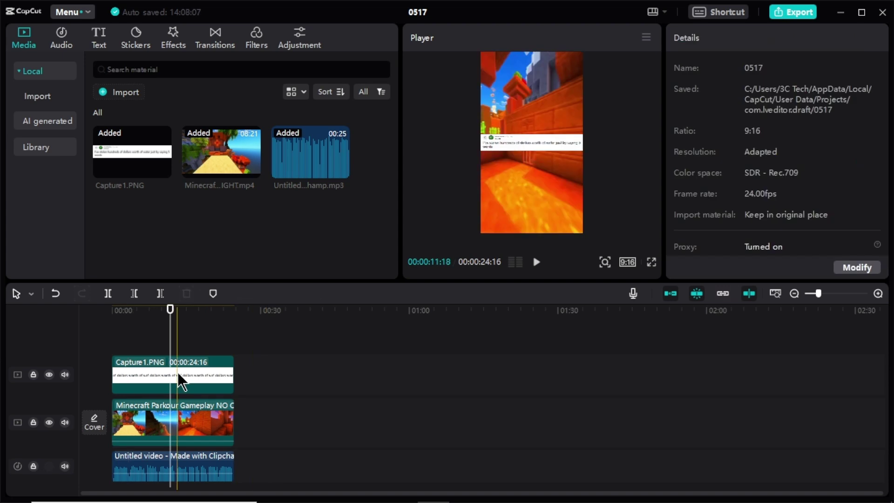
left_click(545, 149)
left_click_drag(545, 149, 542, 91)
left_click_drag(480, 80, 486, 83)
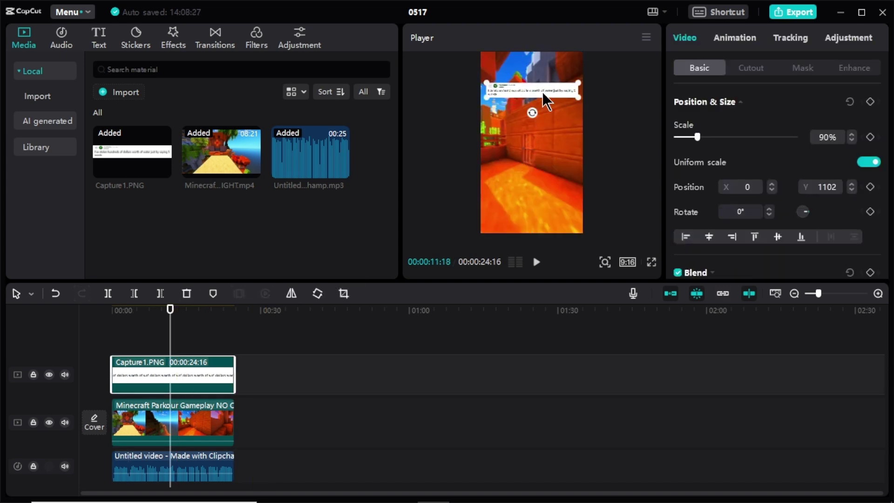
left_click_drag(543, 100, 545, 81)
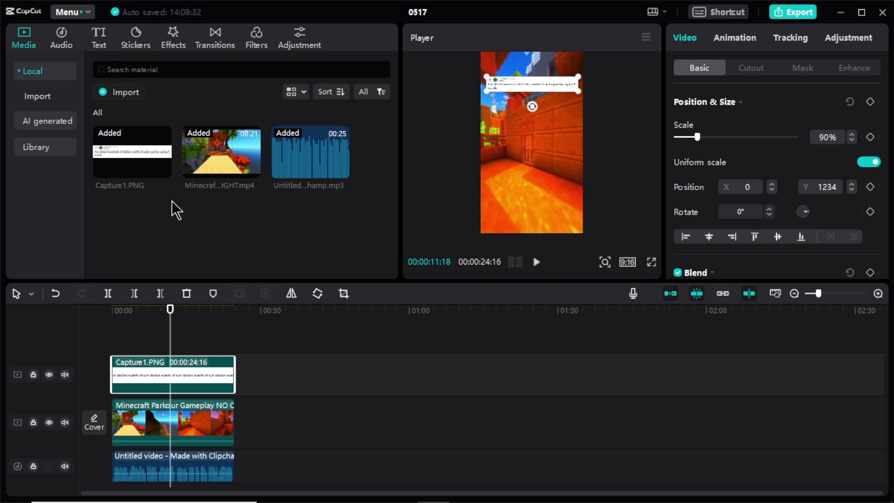
- Generate English auto captions from the voiceover
left_click(101, 40)
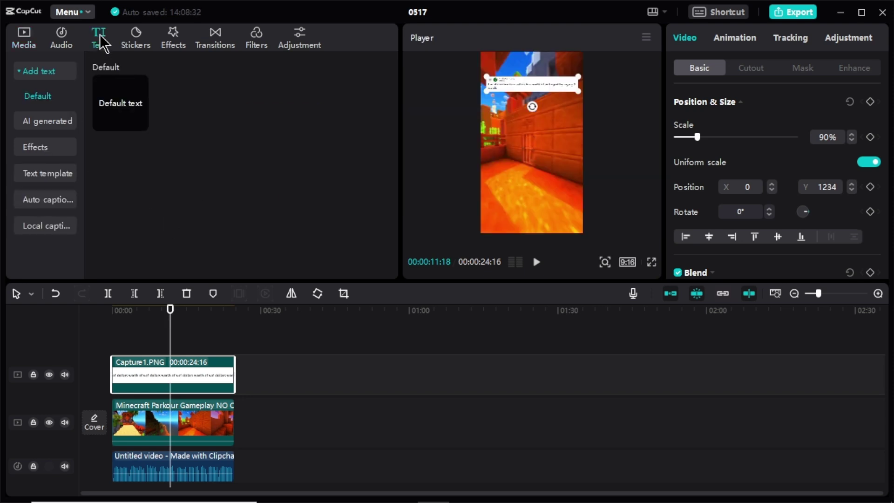
left_click(37, 200)
left_click(232, 216)
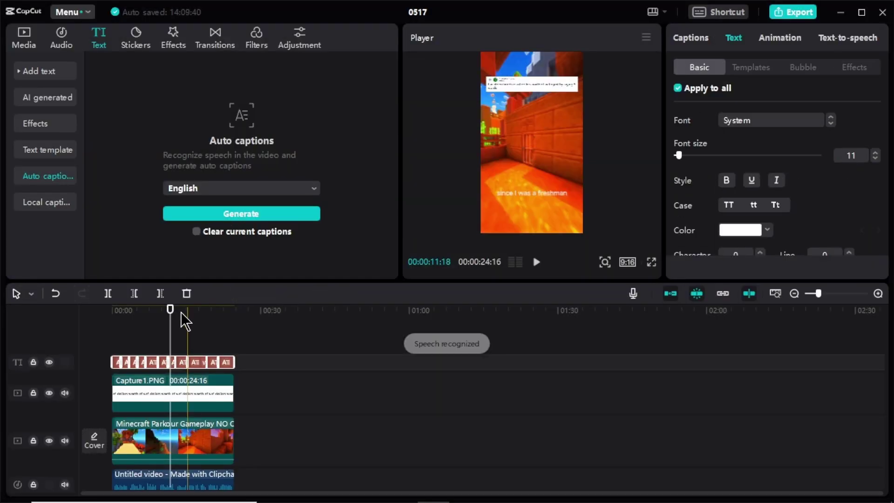
- Set the caption font to ZY Resolve at size 27
left_click(521, 196)
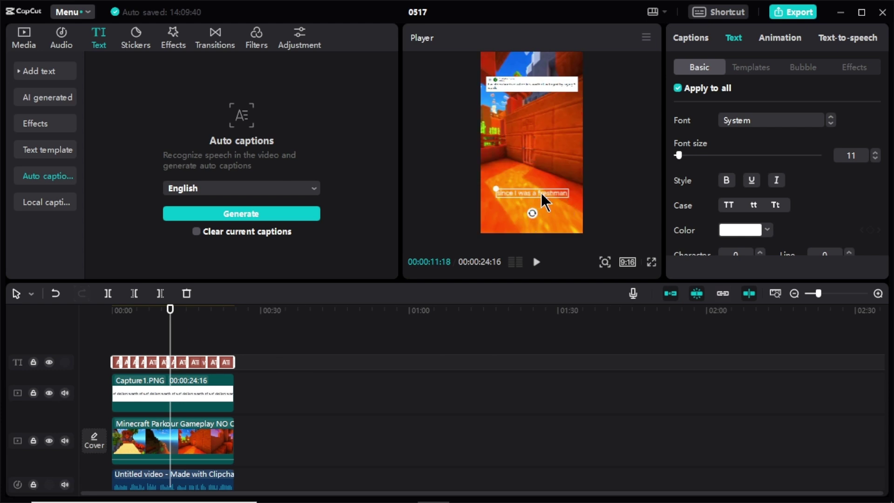
left_click(809, 121)
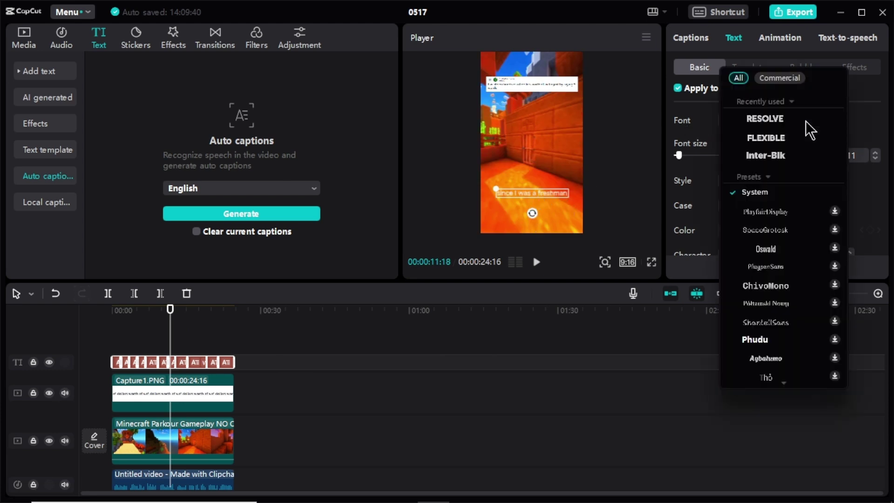
left_click(794, 122)
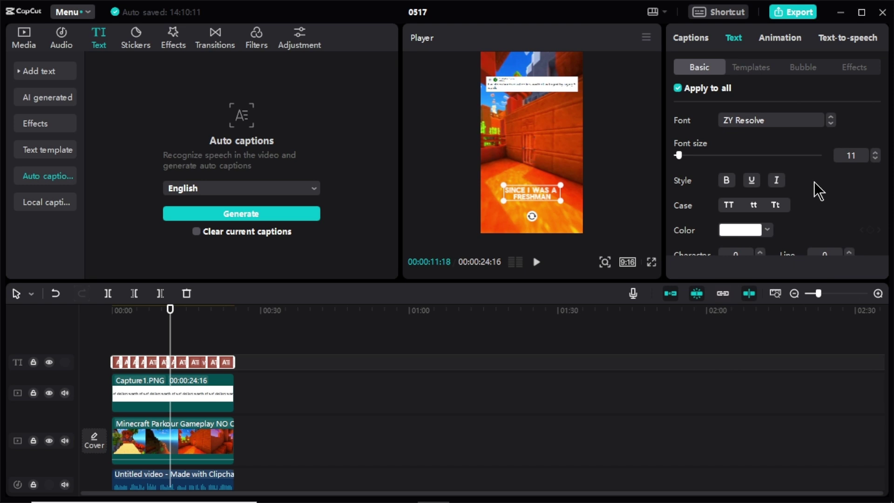
left_click_drag(685, 163, 691, 167)
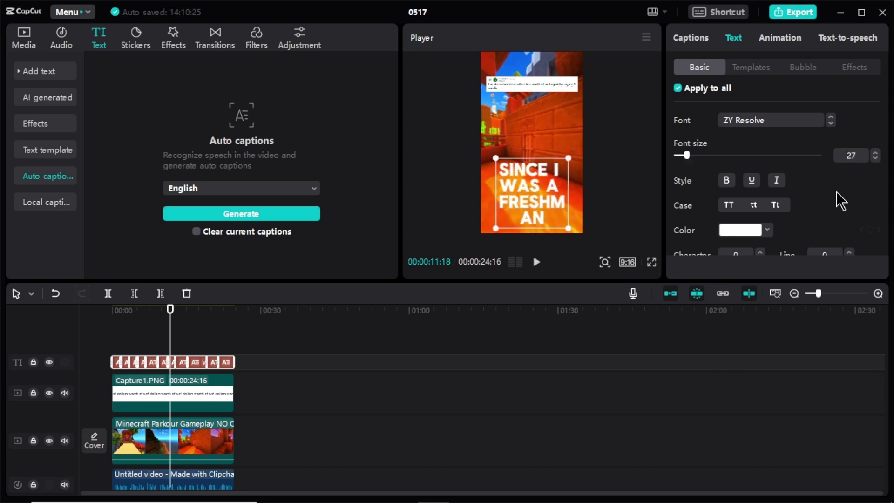
- Make the captions yellow (FFDE00) with a black outline preset and move them up to mid-frame
scroll(791, 196, "down", 1)
left_click(768, 183)
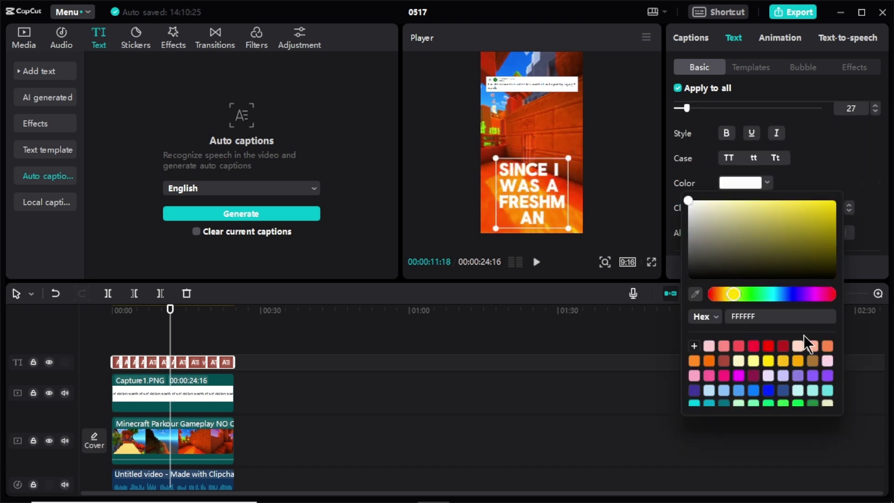
left_click(768, 363)
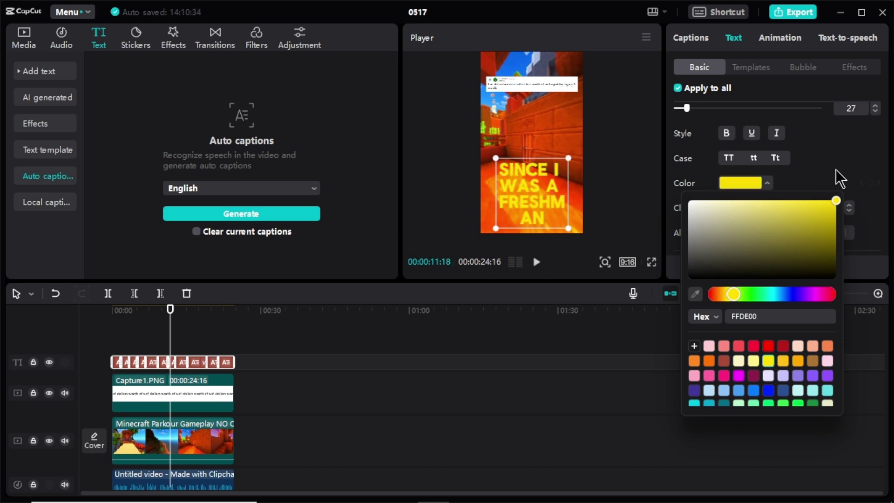
scroll(815, 166, "down", 3)
left_click(797, 161)
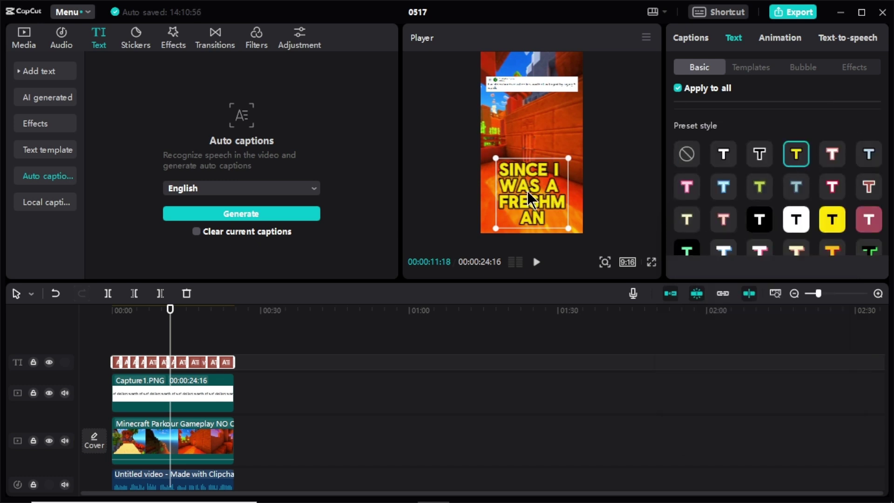
left_click_drag(530, 198, 530, 159)
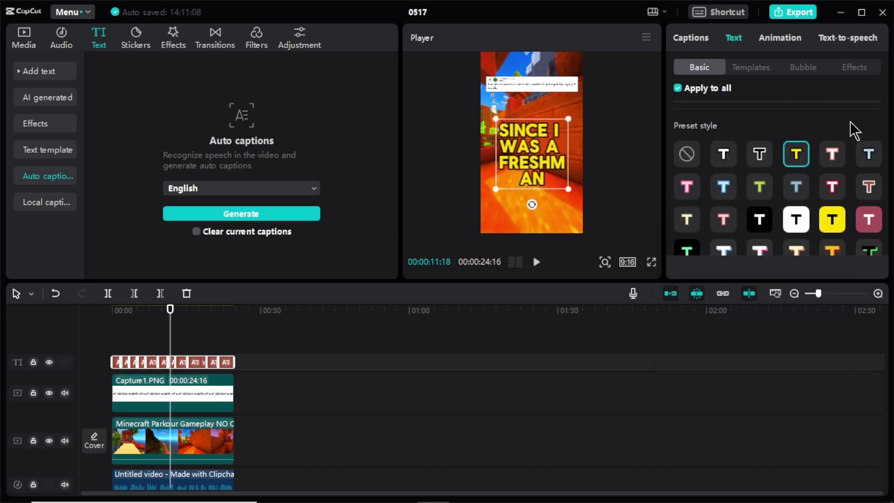
- Give the captions the Pop up animation and preview from near the start
left_click(786, 43)
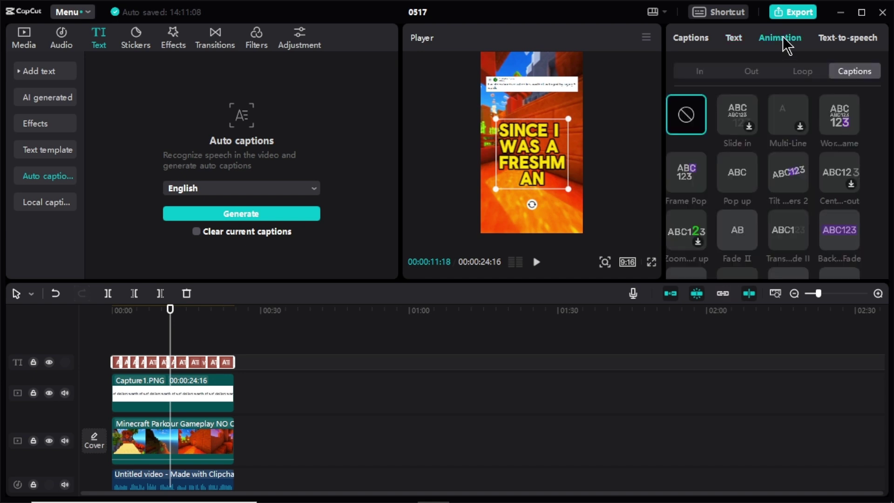
left_click(737, 173)
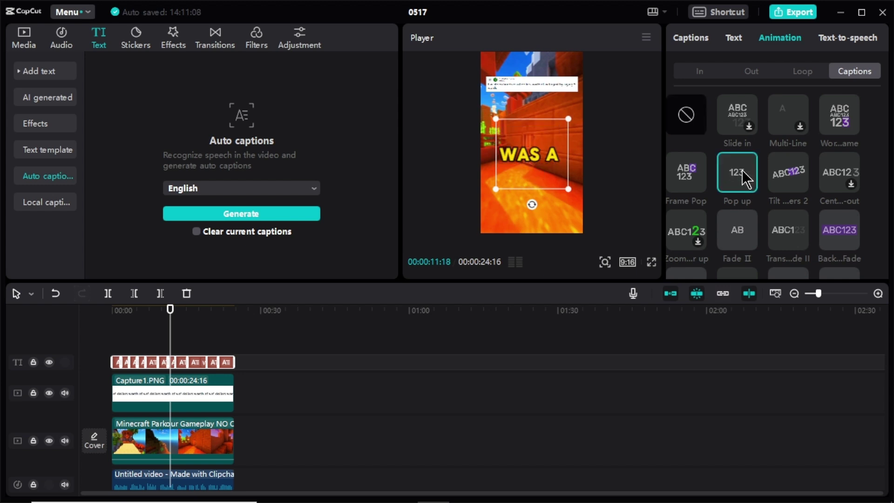
left_click(122, 311)
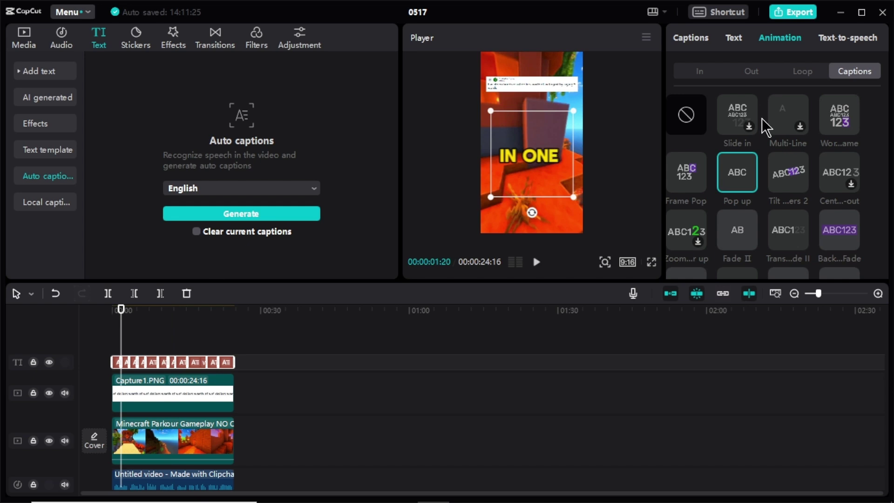
- Export the video titled 'REDDIT STORY' as a 1080p MP4
left_click(797, 14)
key("BackSpace")
key("BackSpace")
key("BackSpace")
type("REDDIT STORY 1")
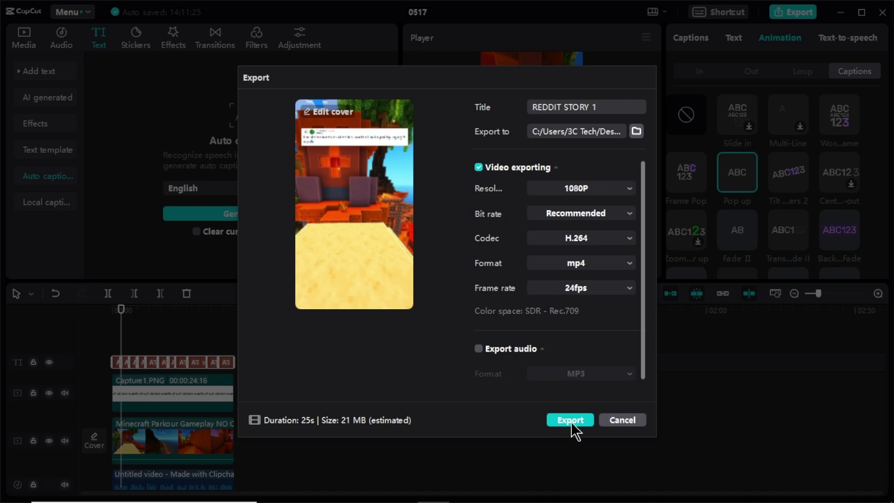
left_click(570, 420)
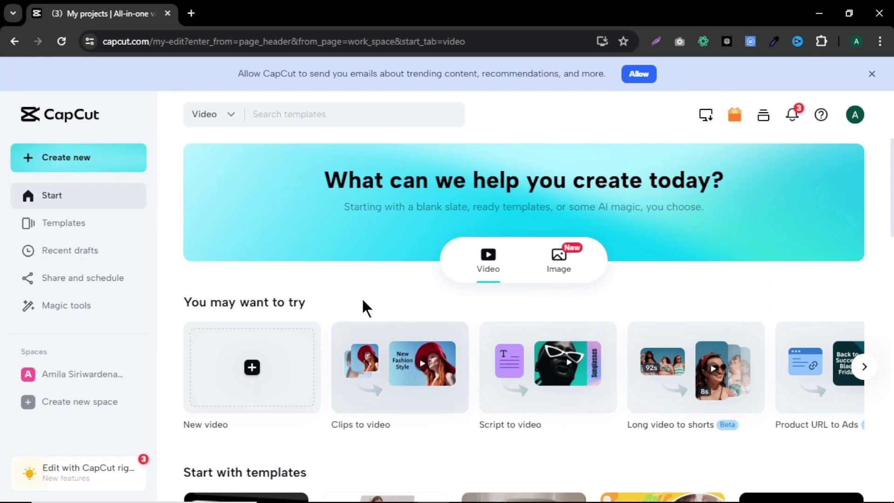
- Upscale REDDIT STORY 1 in the Video upscaler at 2x (2160 x 3840) and export it
left_click(83, 308)
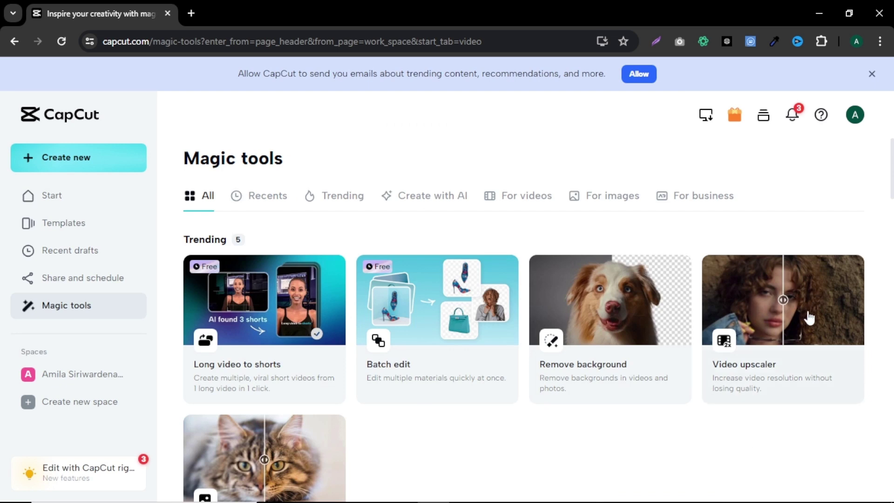
left_click(809, 318)
left_click(465, 292)
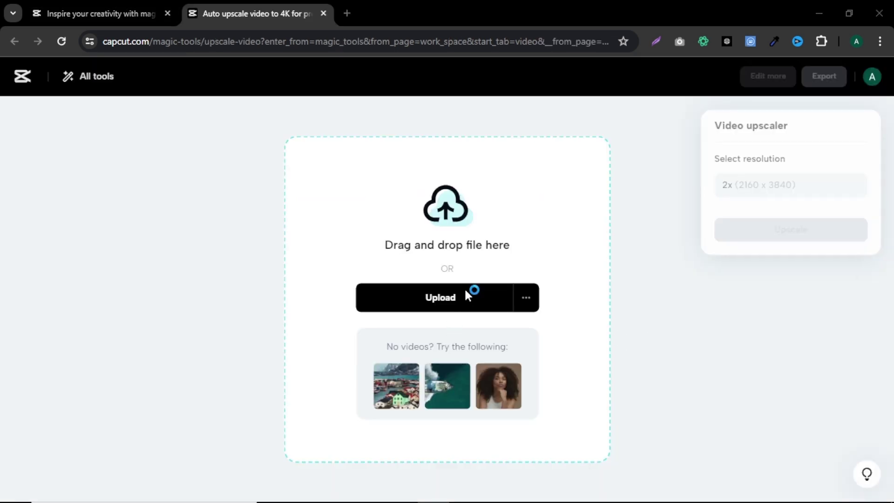
double_click(385, 120)
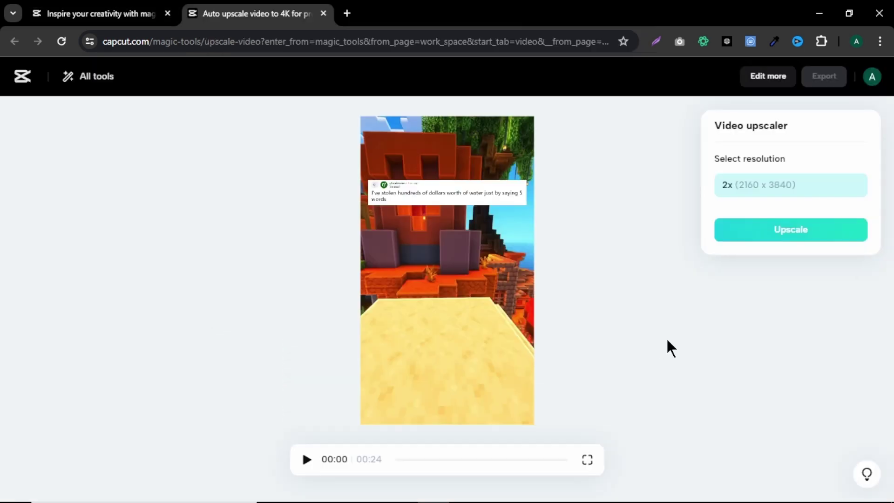
left_click(817, 238)
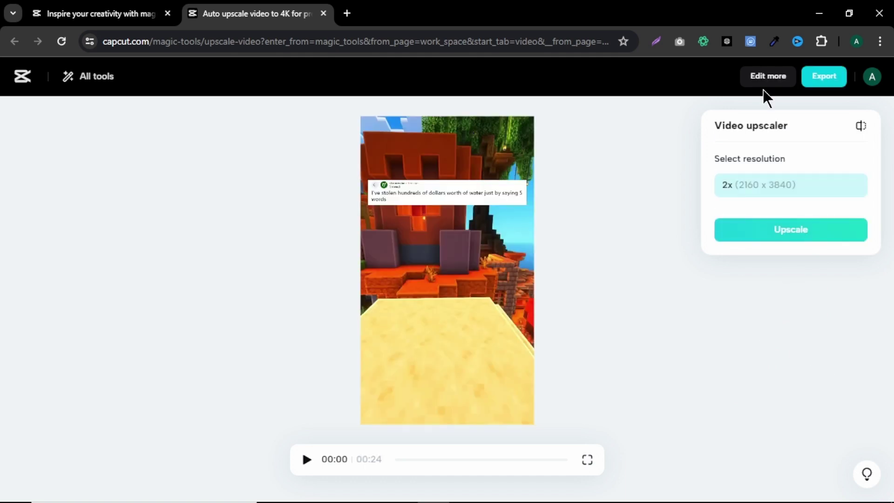
left_click(822, 86)
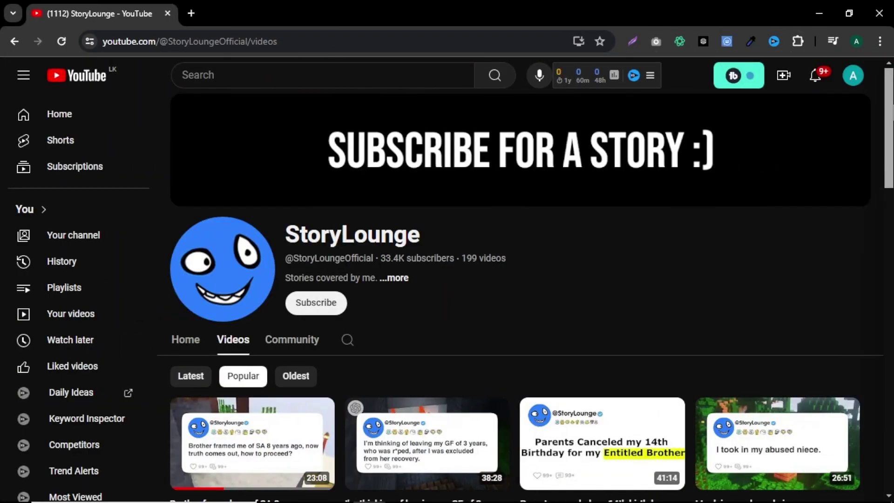
scroll(526, 289, "down", 5)
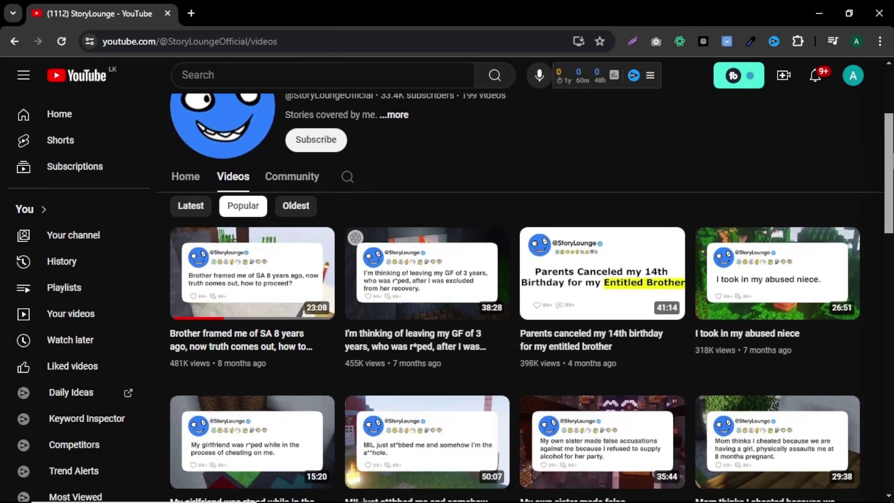
scroll(526, 289, "down", 1)
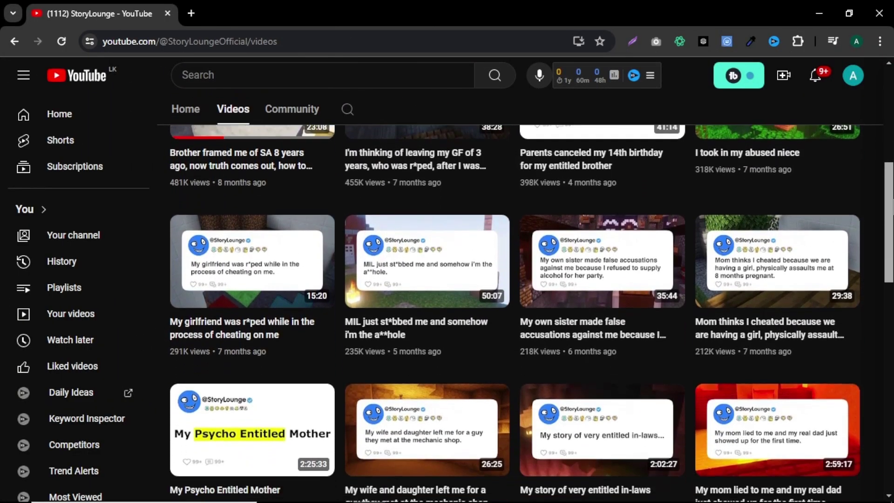